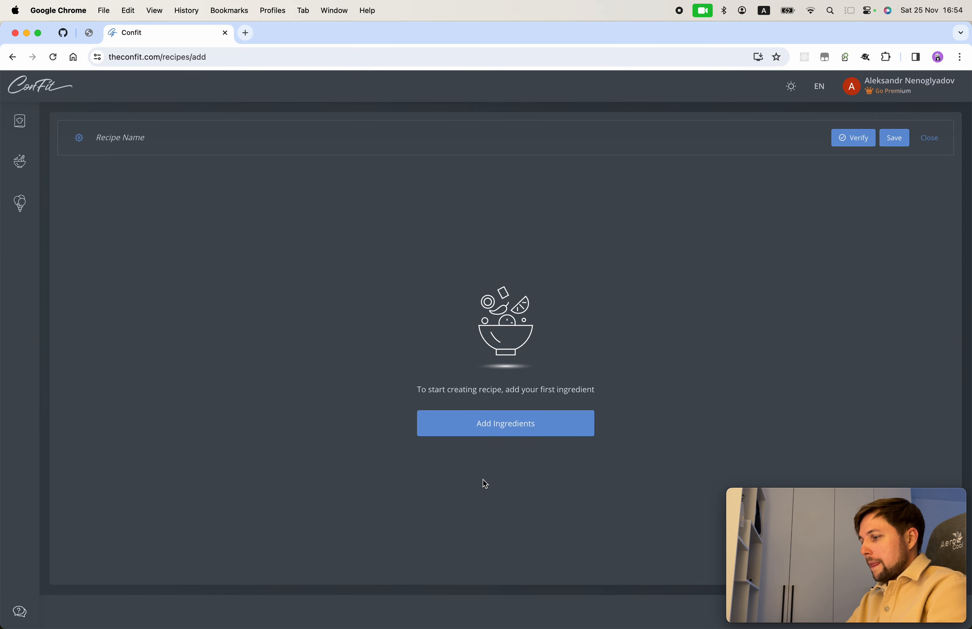
Step: Search 'dark chocolate' and add La Esmeralda 74% Dark Chocolate to the recipe
{"action": "left_click", "coordinate": [516, 424]}
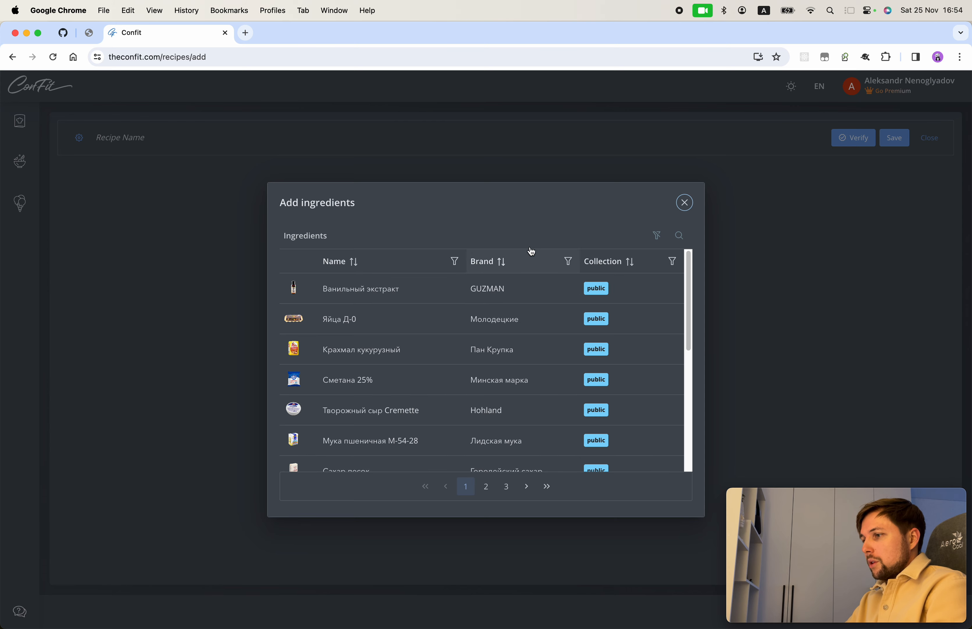
{"action": "left_click", "coordinate": [678, 237]}
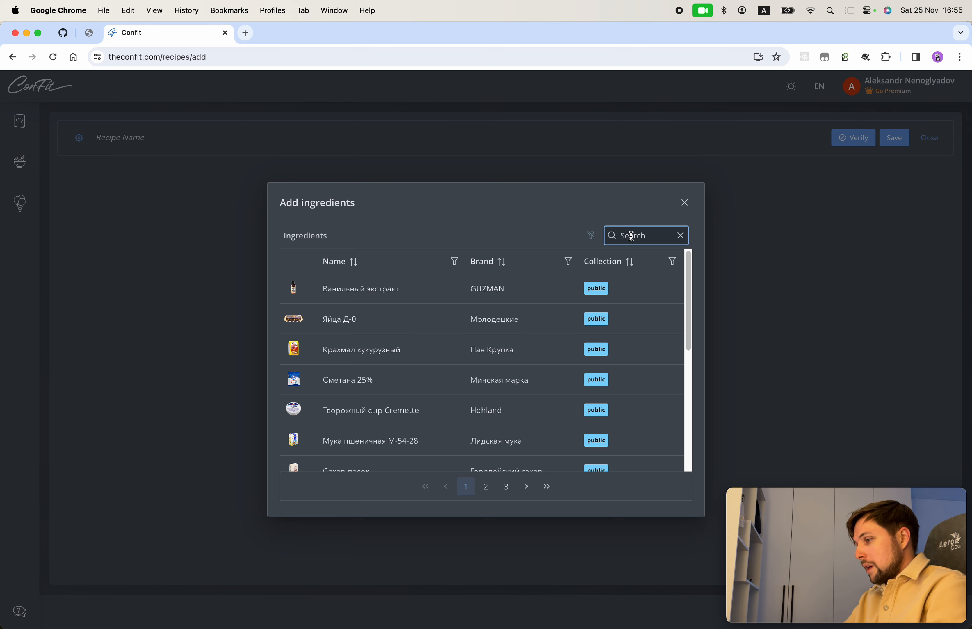
{"action": "type", "text": "ch"}
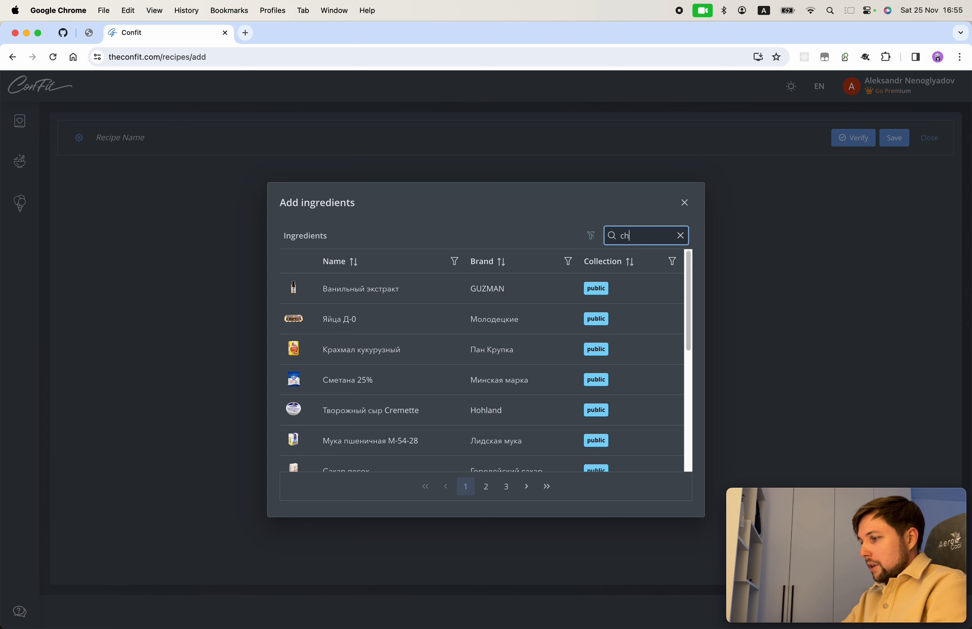
{"action": "type", "text": "ocolate"}
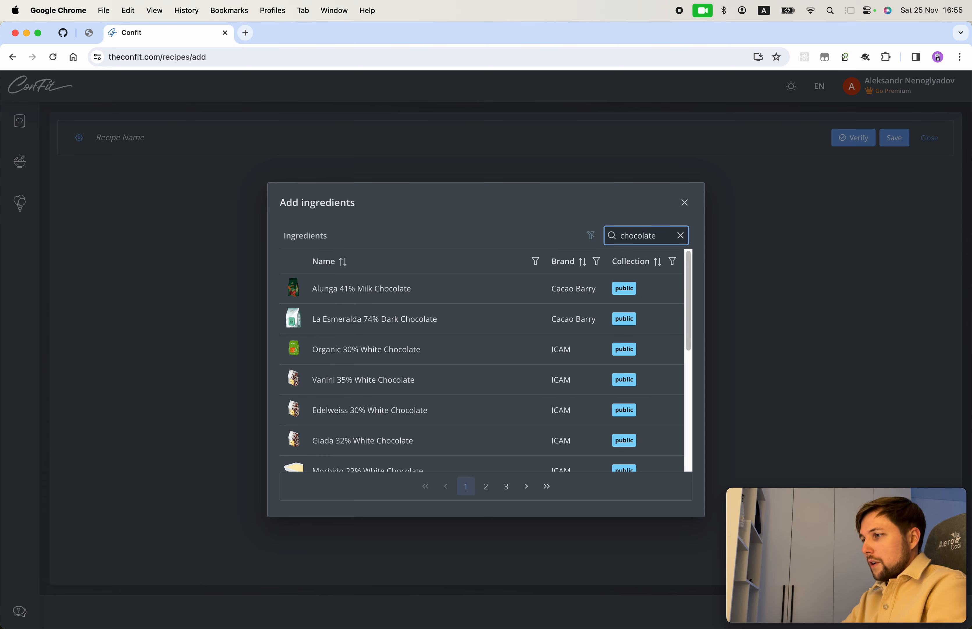
{"action": "left_click", "coordinate": [621, 237]}
{"action": "type", "text": "dark"}
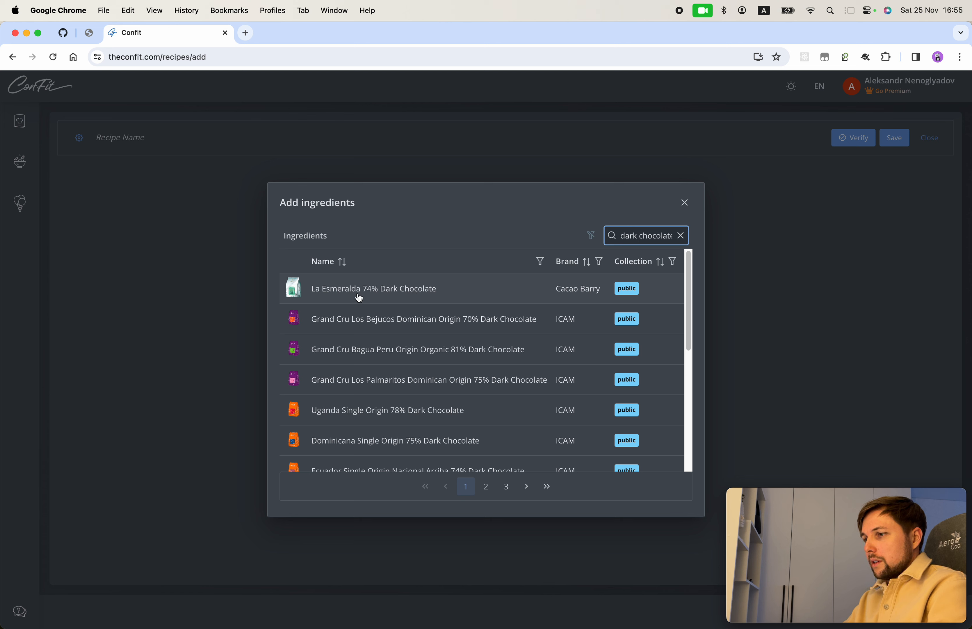
{"action": "left_click", "coordinate": [474, 294]}
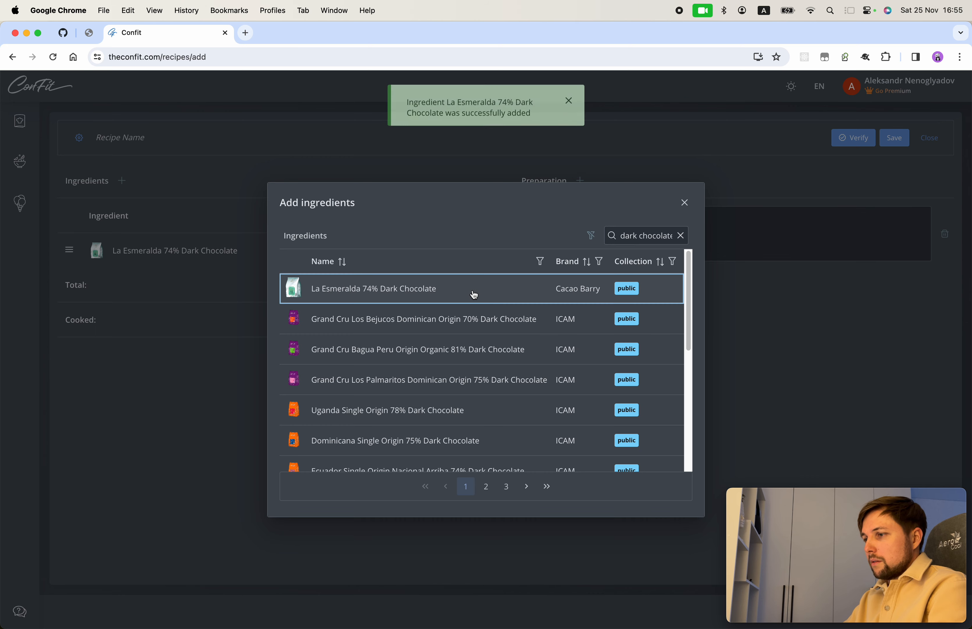
Step: Search 'cream' and add Whipping Cream 35% as the second ingredient
{"action": "left_click", "coordinate": [681, 237]}
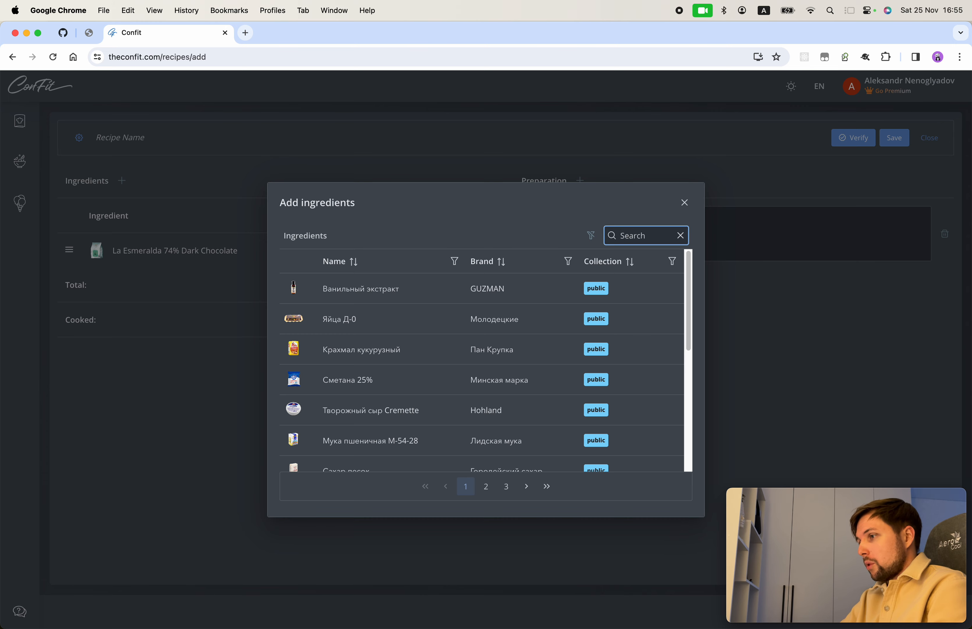
{"action": "type", "text": "cream"}
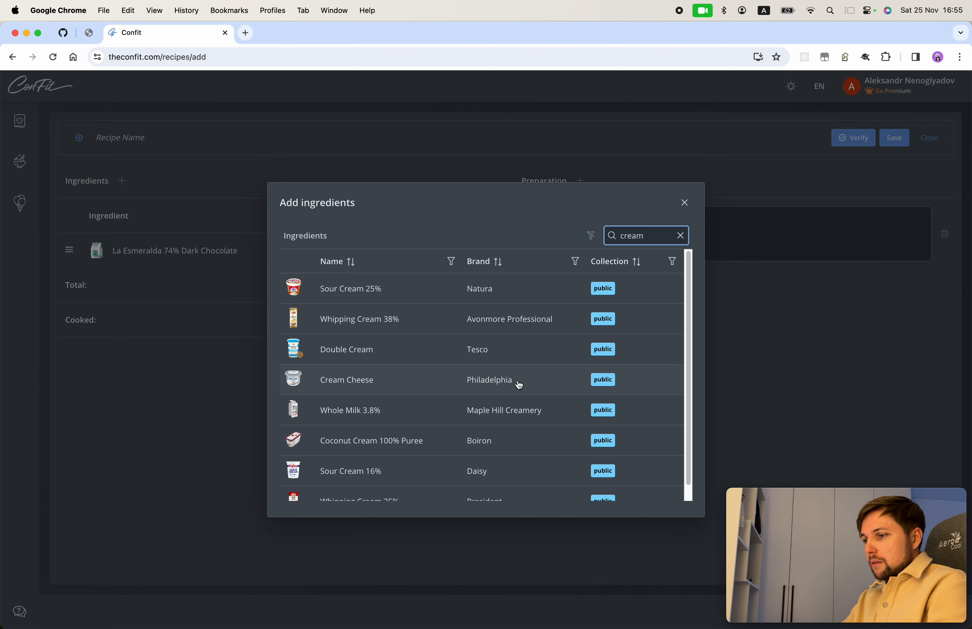
{"action": "scroll", "coordinate": [439, 425], "scroll_direction": "down", "scroll_amount": 1}
{"action": "scroll", "coordinate": [439, 425], "scroll_direction": "up", "scroll_amount": 1}
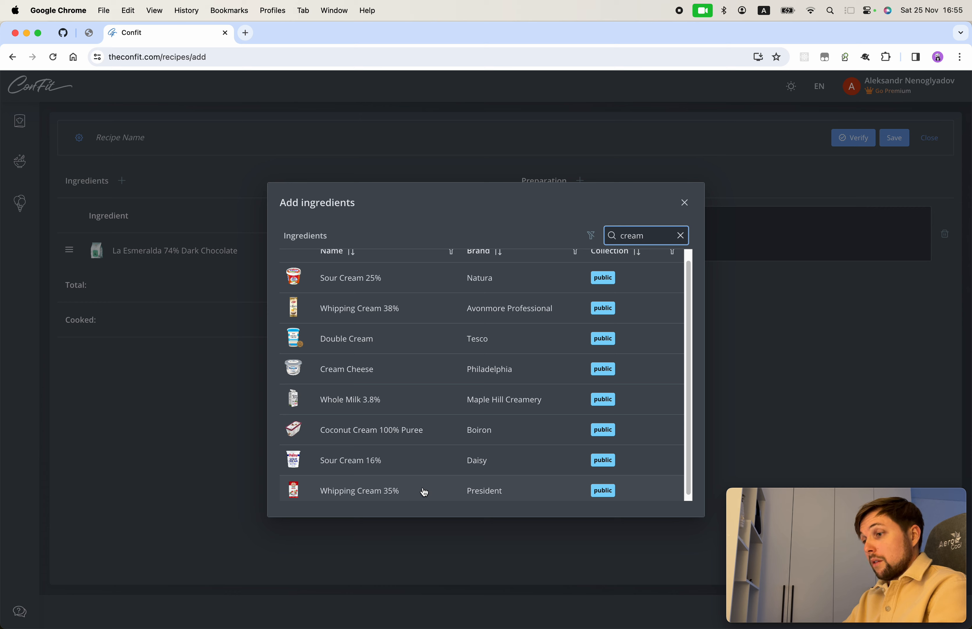
{"action": "left_click", "coordinate": [411, 492]}
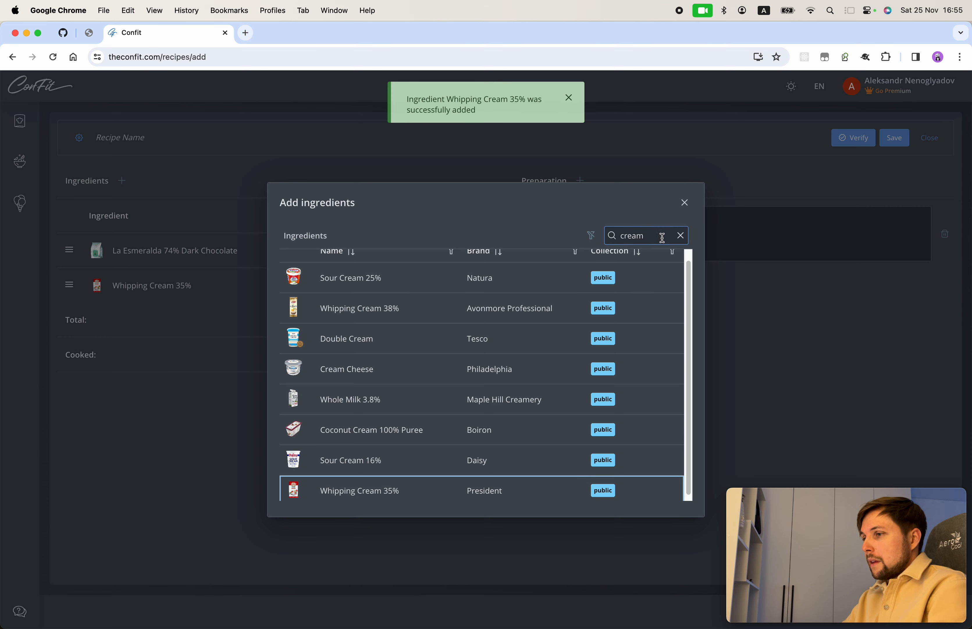
{"action": "left_click", "coordinate": [681, 236]}
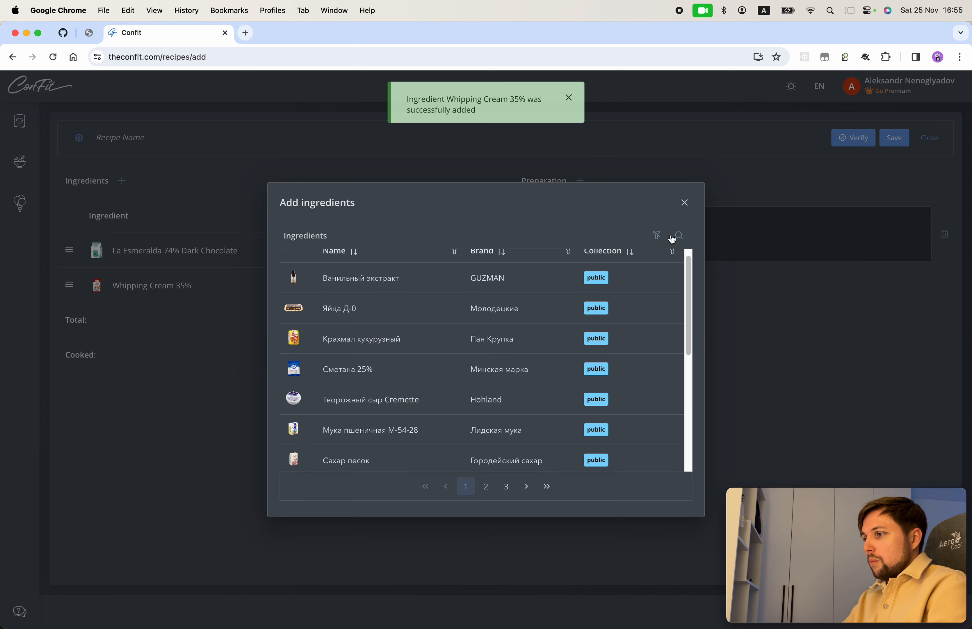
Step: Search 'butter', add Butter 82%, and close the ingredient picker
{"action": "left_click", "coordinate": [674, 236]}
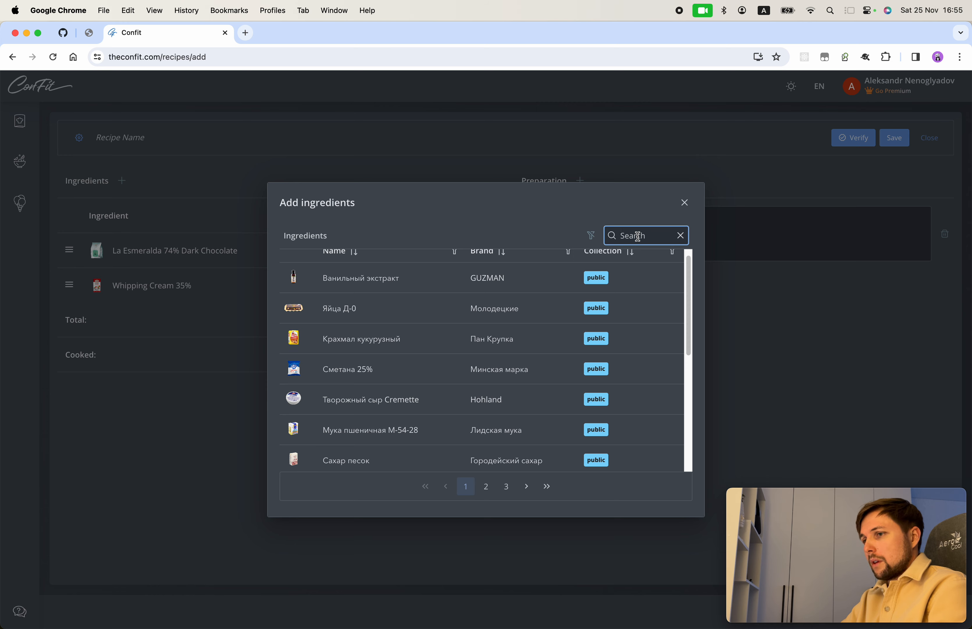
{"action": "type", "text": "butter"}
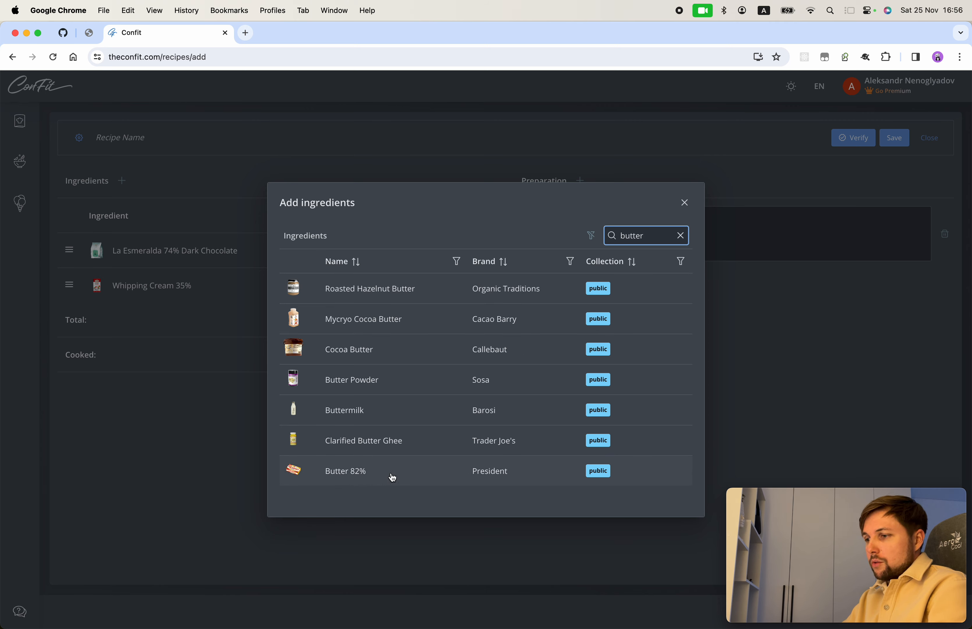
{"action": "left_click", "coordinate": [412, 474]}
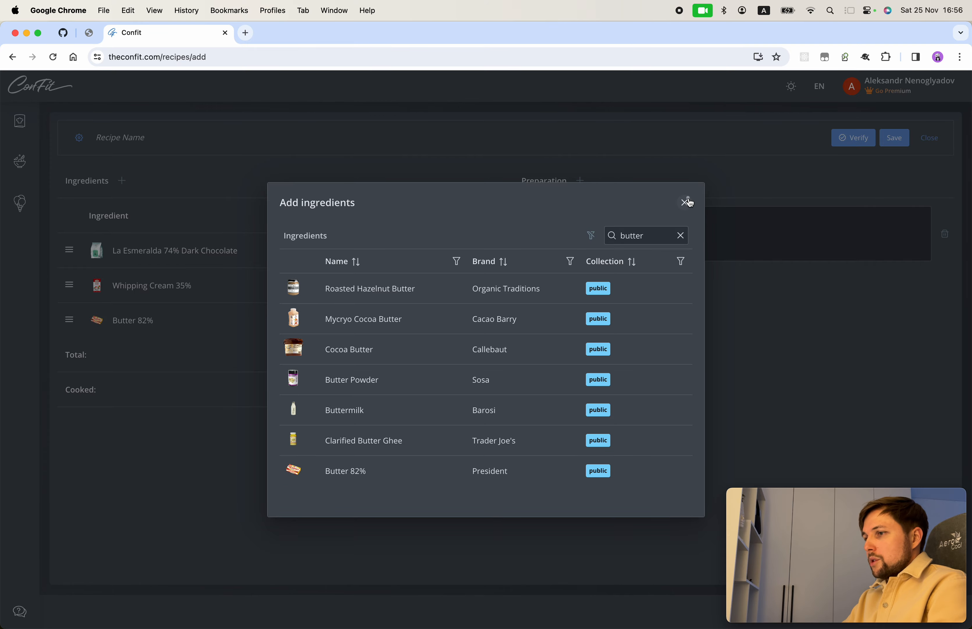
{"action": "left_click", "coordinate": [686, 203]}
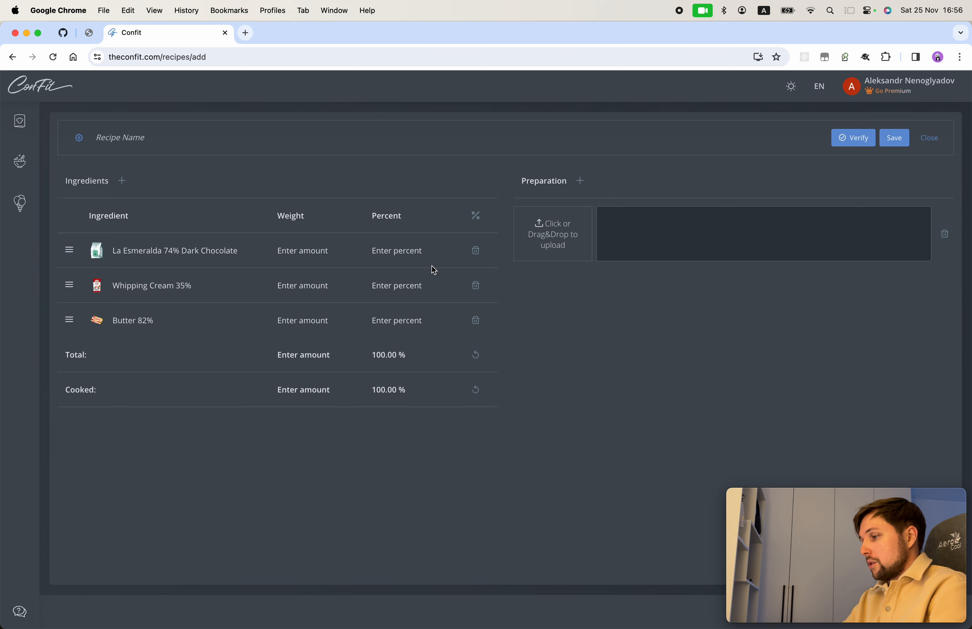
Step: Enable percentage editing with the % button in the ingredient table header
{"action": "left_click", "coordinate": [476, 220]}
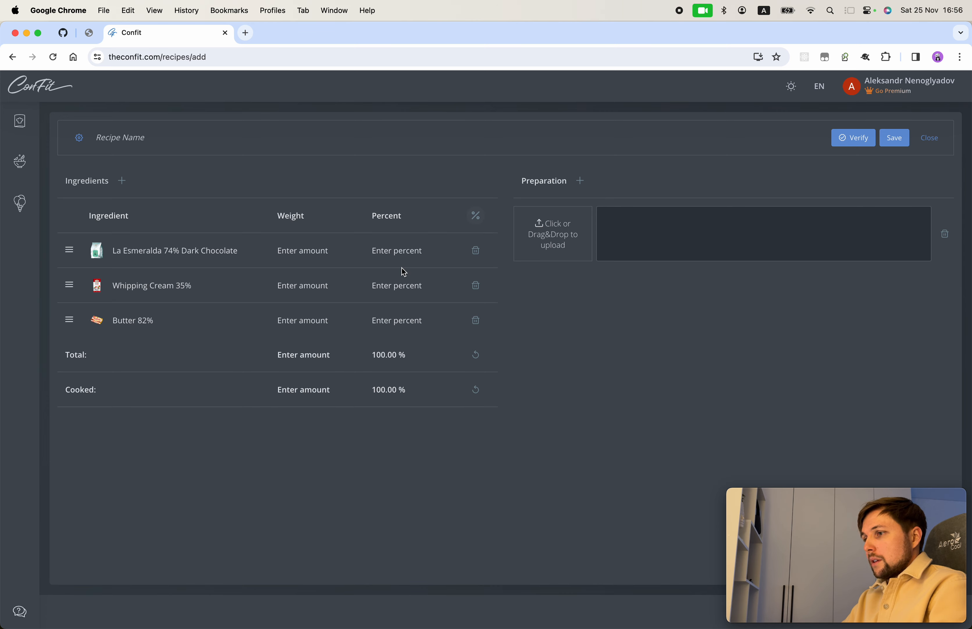
Step: Enter ingredient percentages: chocolate 40%, whipping cream 50%, butter 10%
{"action": "left_click", "coordinate": [398, 251]}
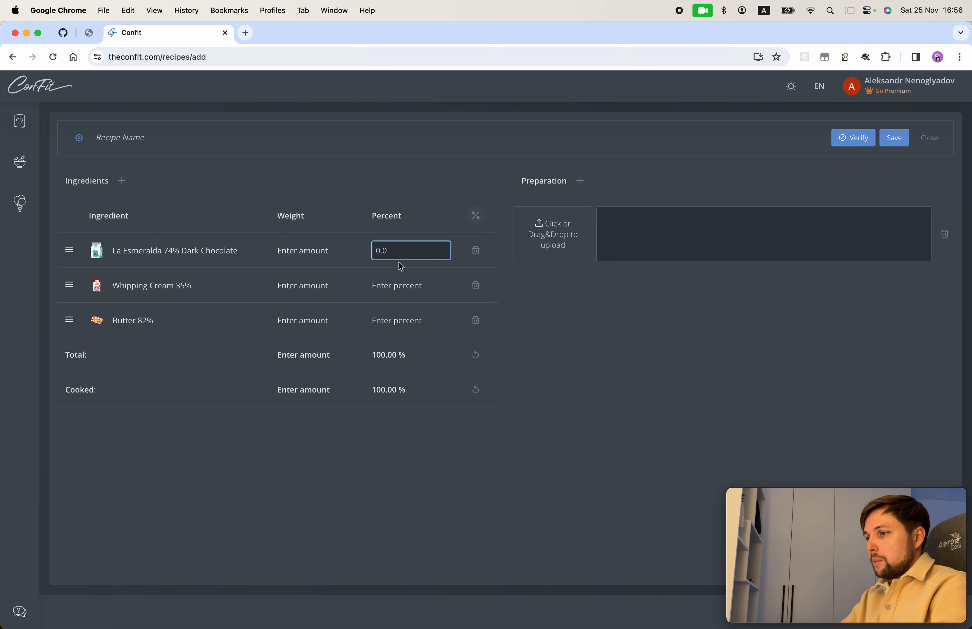
{"action": "type", "text": "4"}
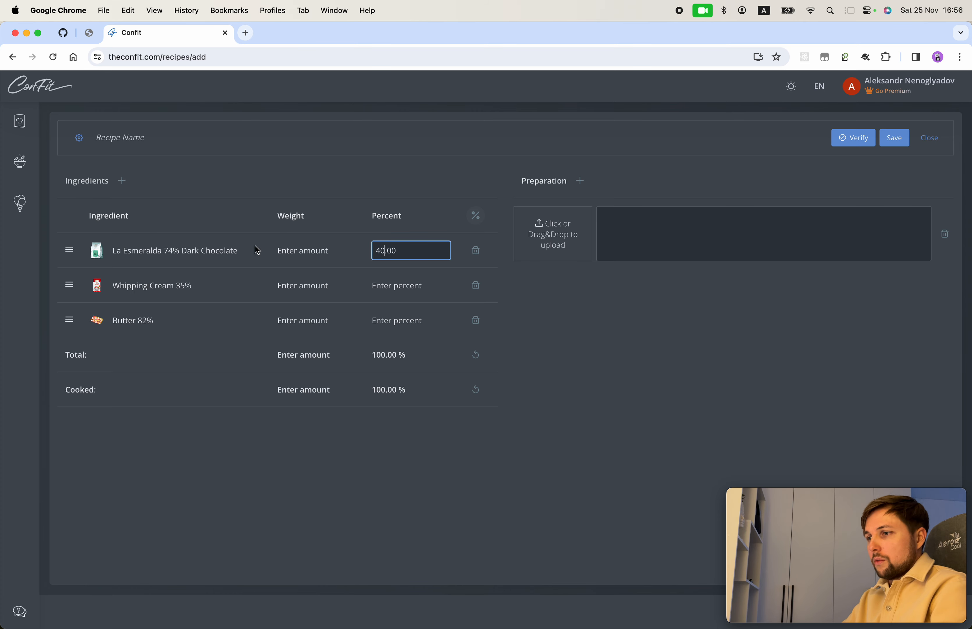
{"action": "left_click", "coordinate": [461, 275]}
{"action": "left_click", "coordinate": [390, 285]}
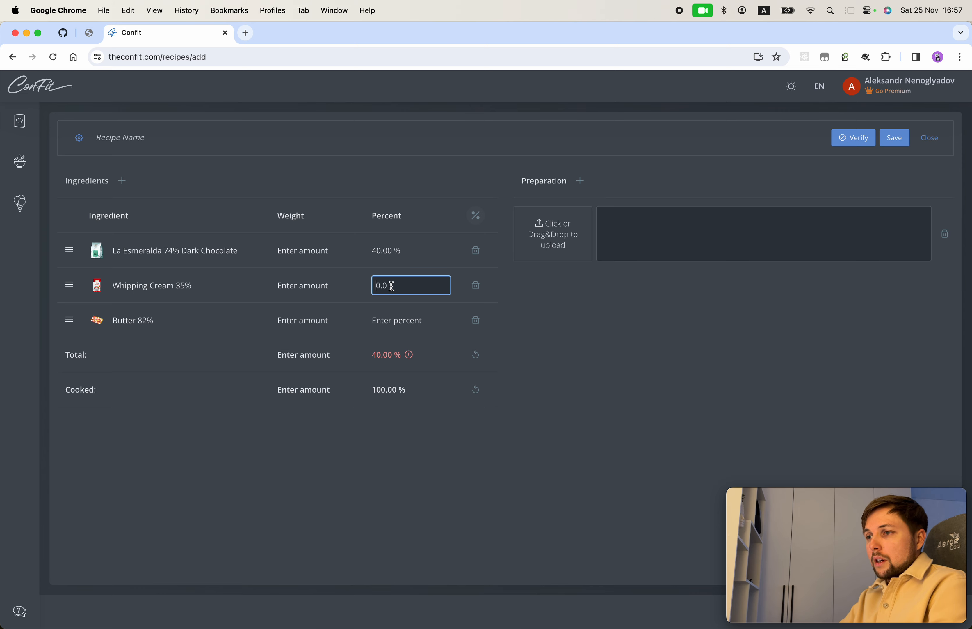
{"action": "type", "text": "50"}
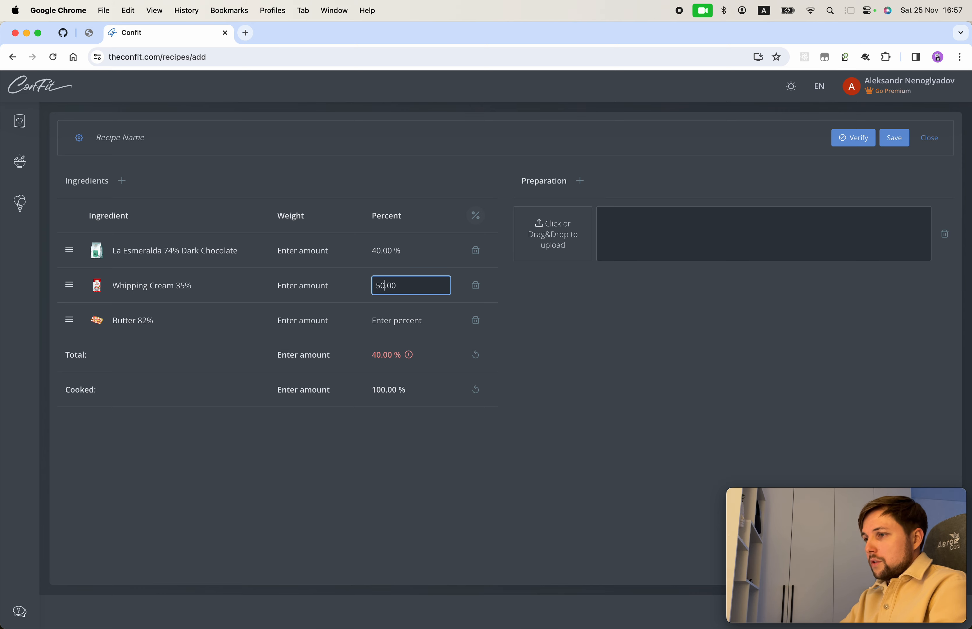
{"action": "key", "text": "Return"}
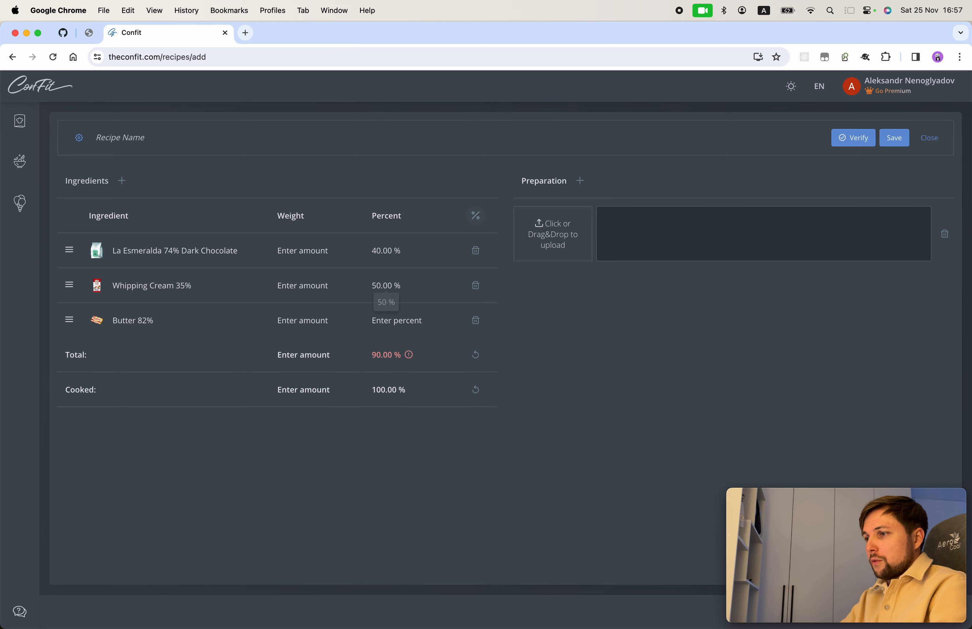
{"action": "left_click", "coordinate": [391, 319]}
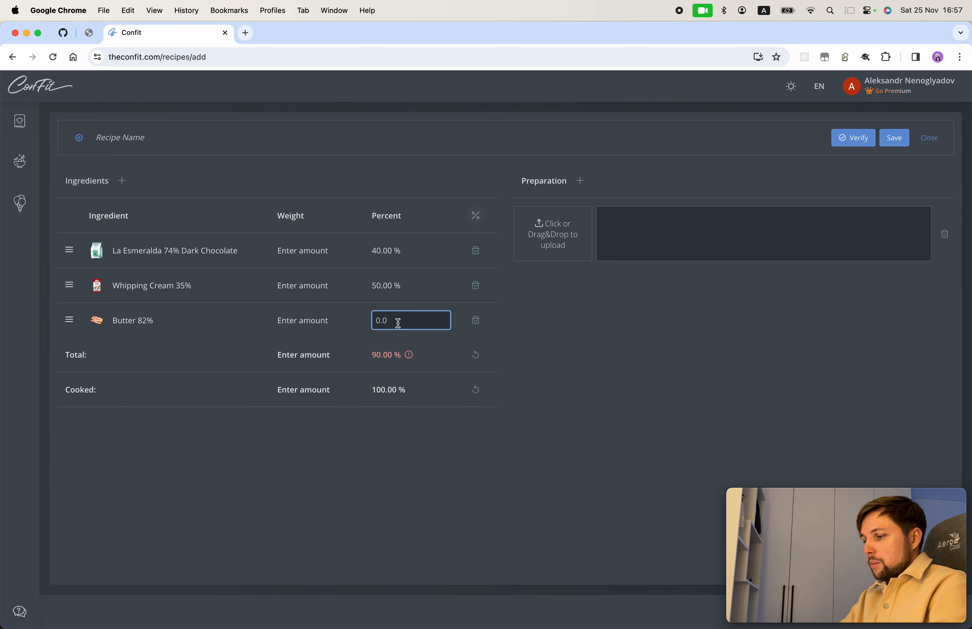
{"action": "type", "text": "10"}
{"action": "left_click", "coordinate": [416, 445]}
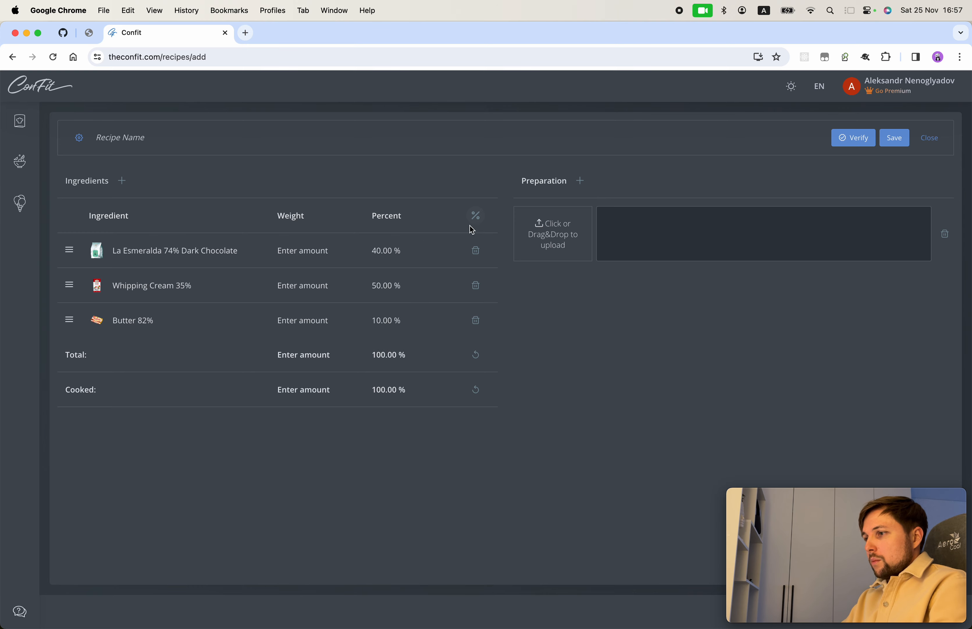
Step: Set the total weight to 1000 g, scaling ingredients to 400 g, 500 g and 100 g
{"action": "left_click", "coordinate": [297, 353]}
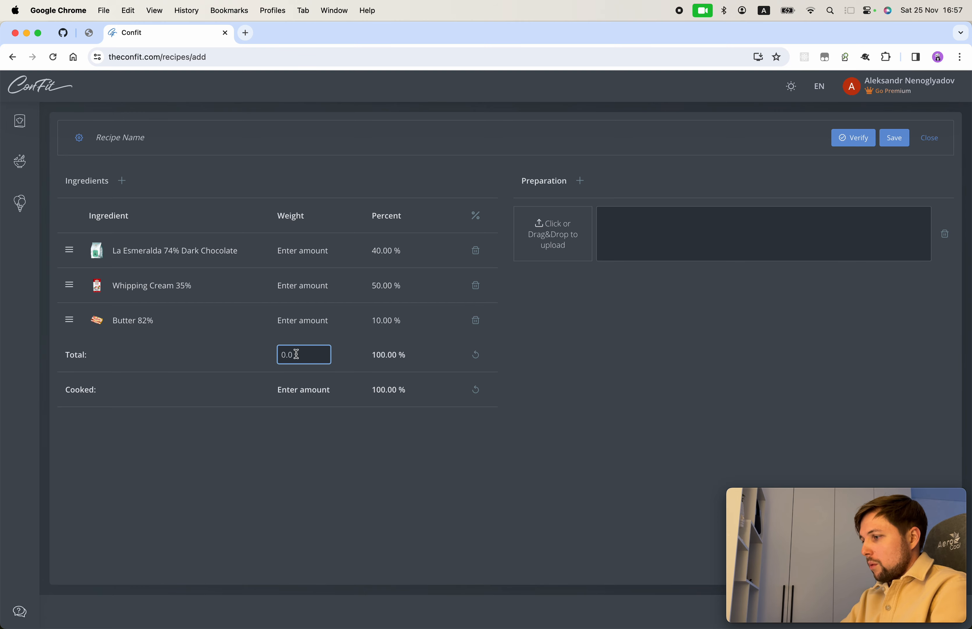
{"action": "type", "text": "1000"}
{"action": "key", "text": "Return"}
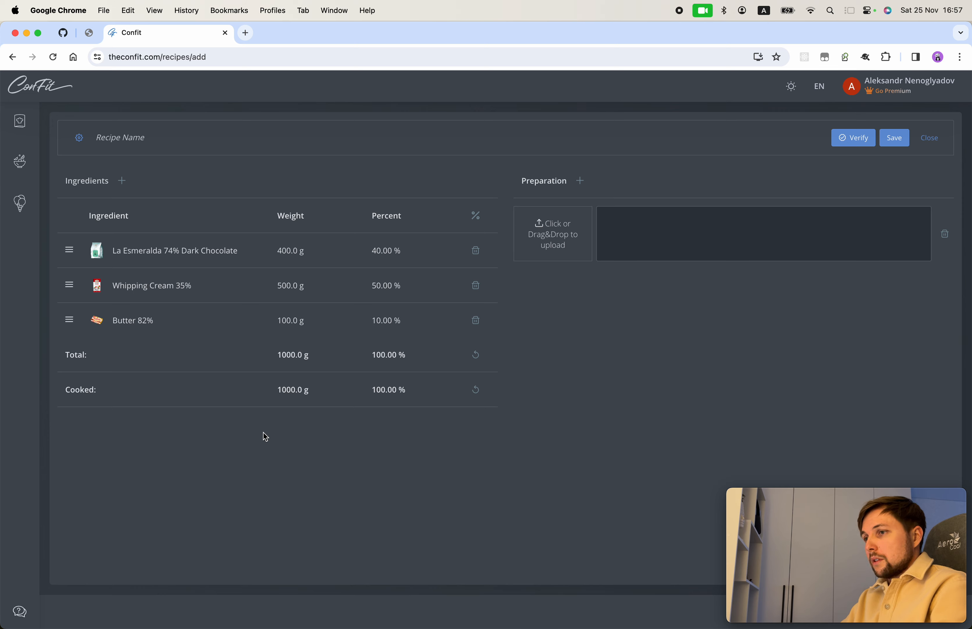
Step: Title the recipe 'Dark chocolate ganache', fixing the 'choclate' typo
{"action": "left_click", "coordinate": [116, 140]}
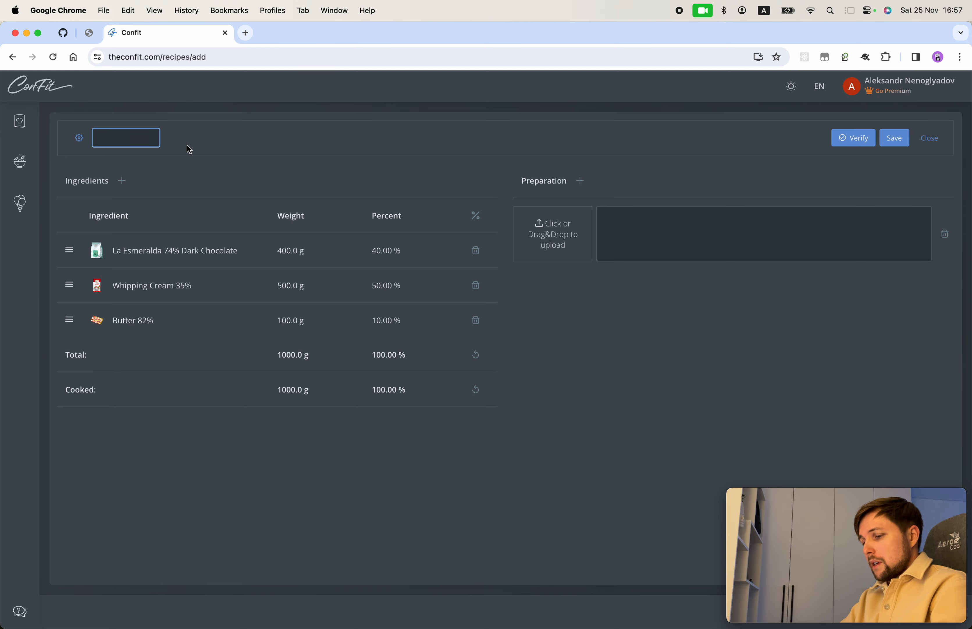
{"action": "type", "text": "Dark"}
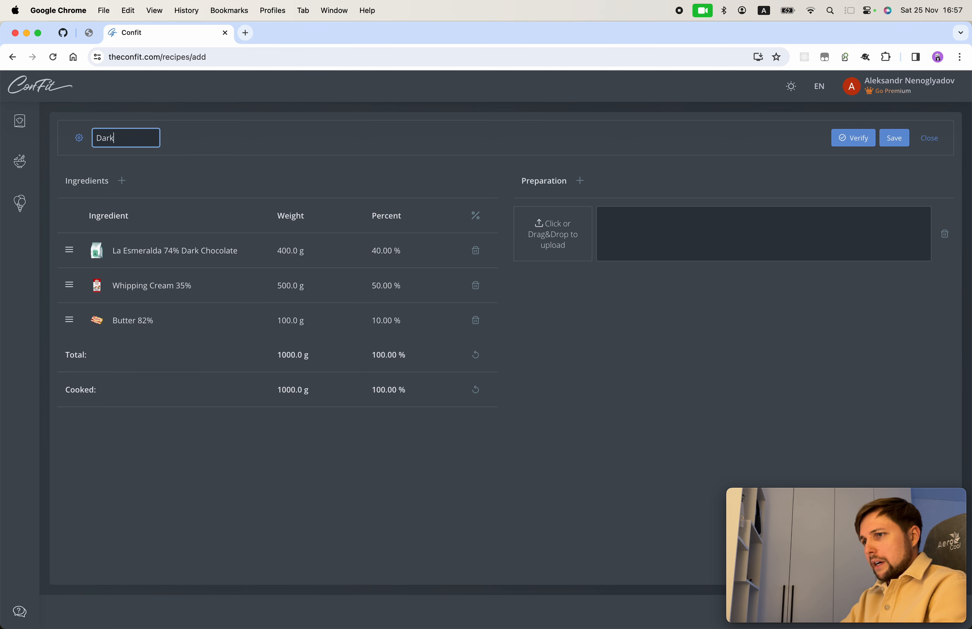
{"action": "type", "text": " choclate ganache"}
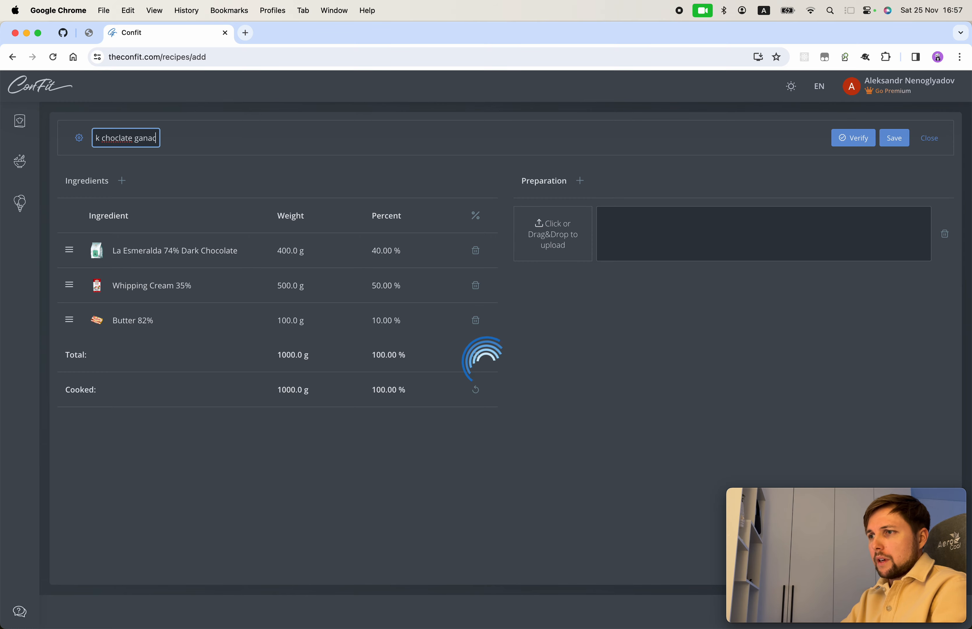
{"action": "left_click", "coordinate": [109, 138]}
{"action": "type", "text": "o"}
{"action": "left_click", "coordinate": [184, 146]}
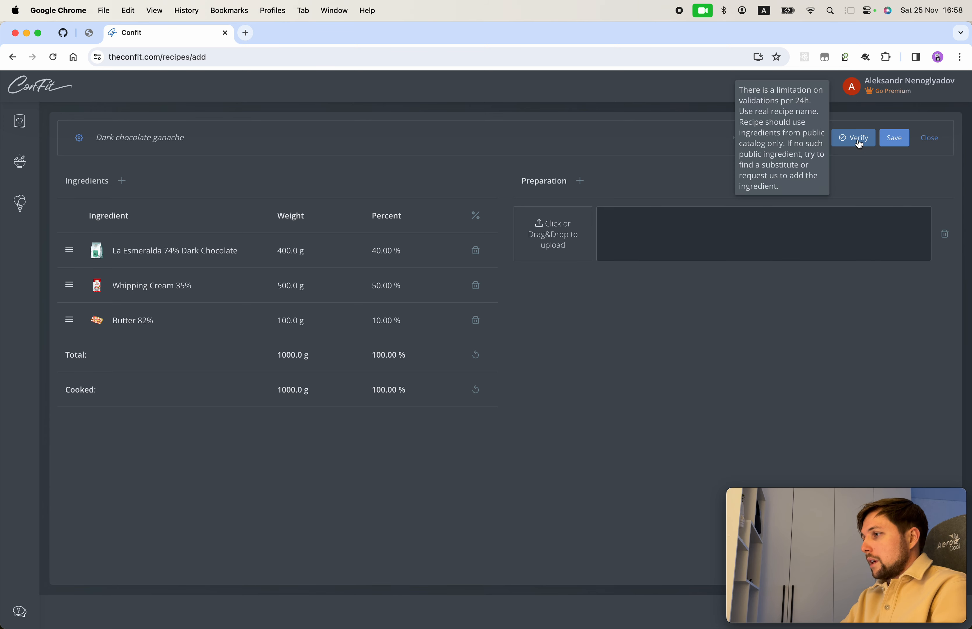
Step: Enter 'tbd' as the preparation description and rerun Verify to get AI suggestions
{"action": "left_click", "coordinate": [856, 143]}
{"action": "left_click", "coordinate": [619, 222]}
{"action": "type", "text": "tbd"}
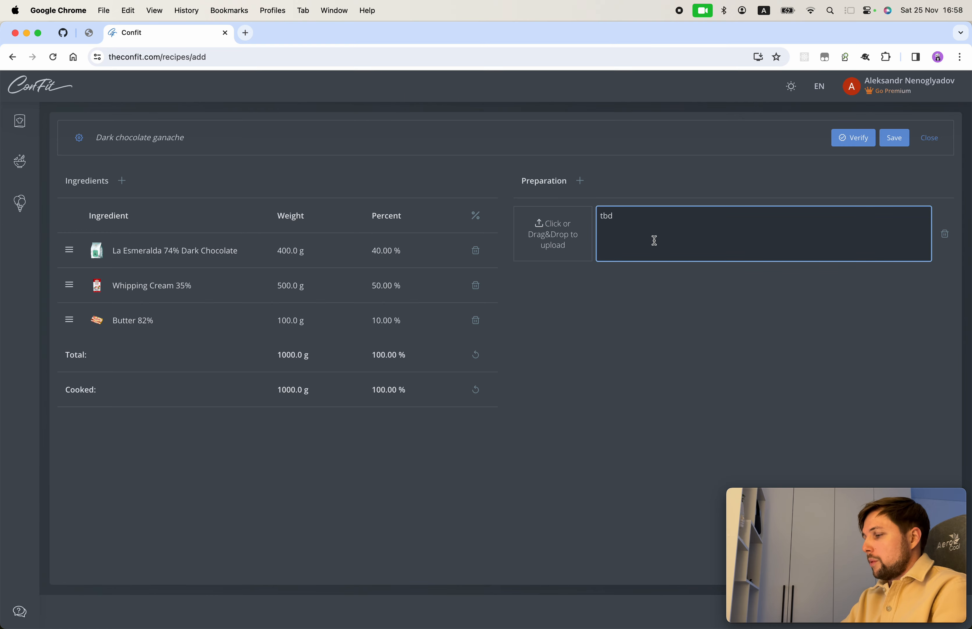
{"action": "left_click", "coordinate": [850, 144]}
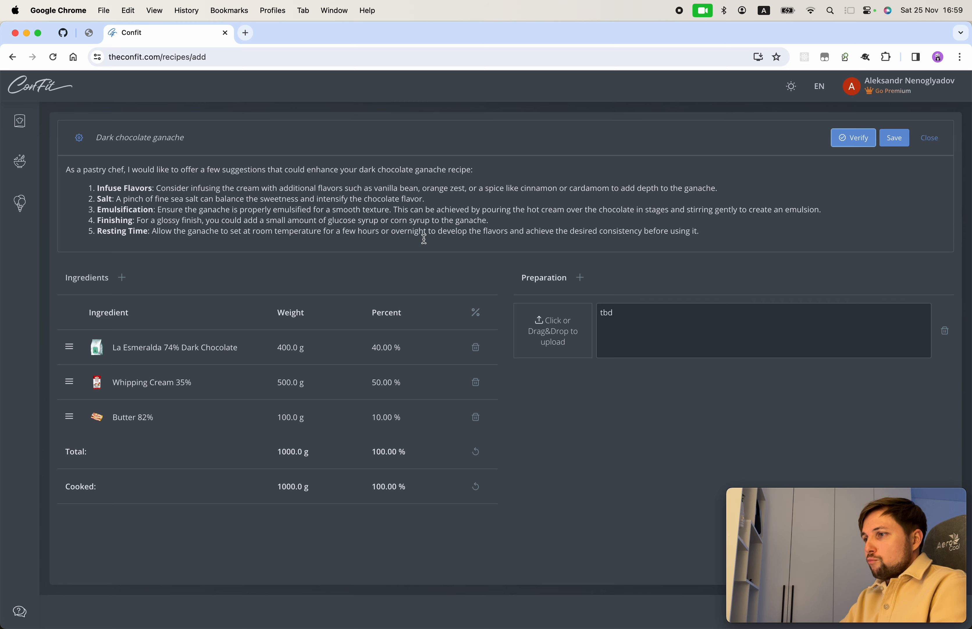
Step: Search 'zest' and add Lemon Zest to the ganache ingredients
{"action": "left_click", "coordinate": [122, 278]}
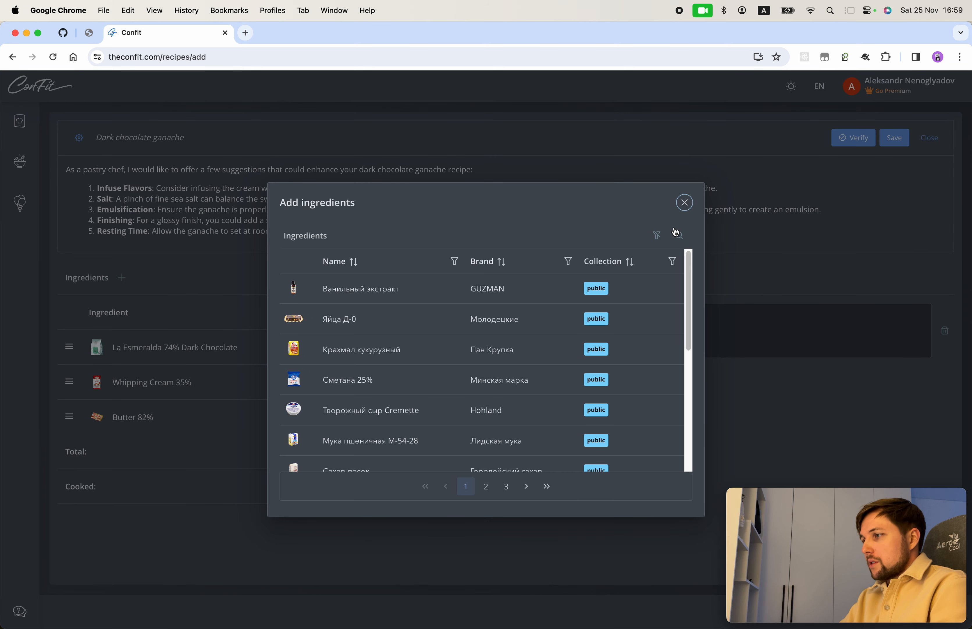
{"action": "left_click", "coordinate": [681, 237]}
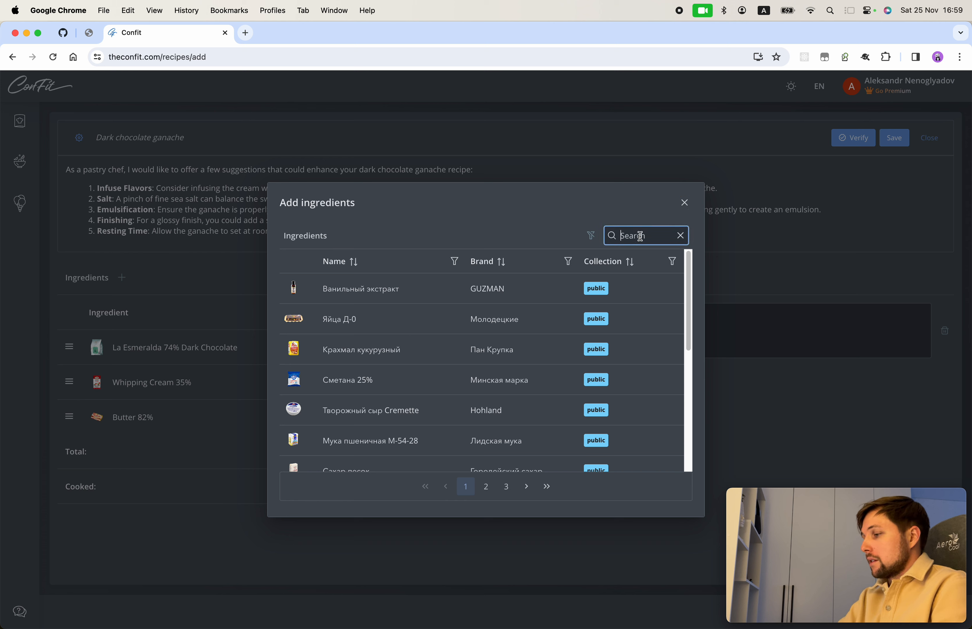
{"action": "type", "text": "zest"}
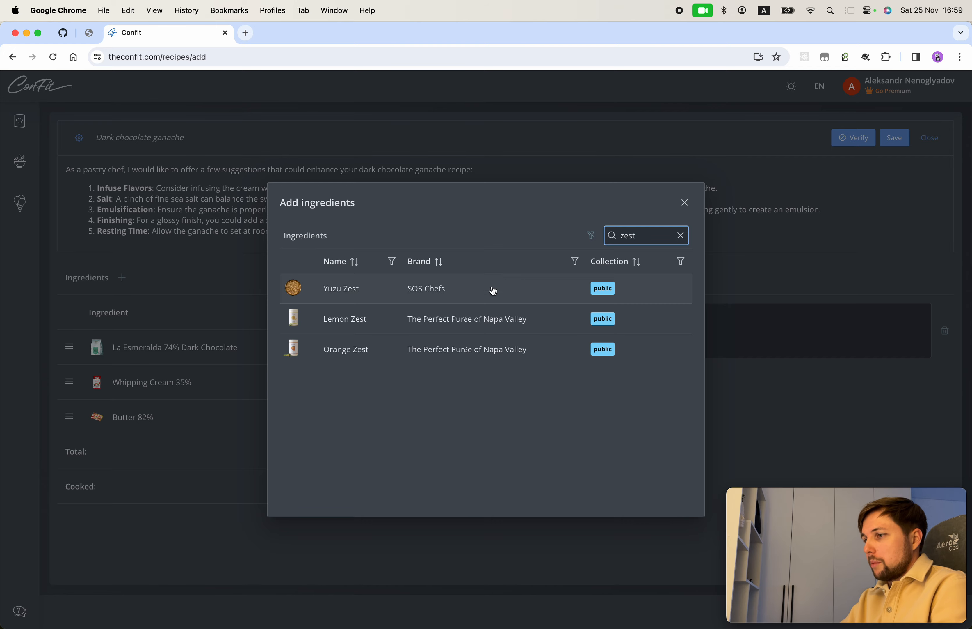
{"action": "left_click", "coordinate": [361, 320]}
{"action": "left_click", "coordinate": [683, 204]}
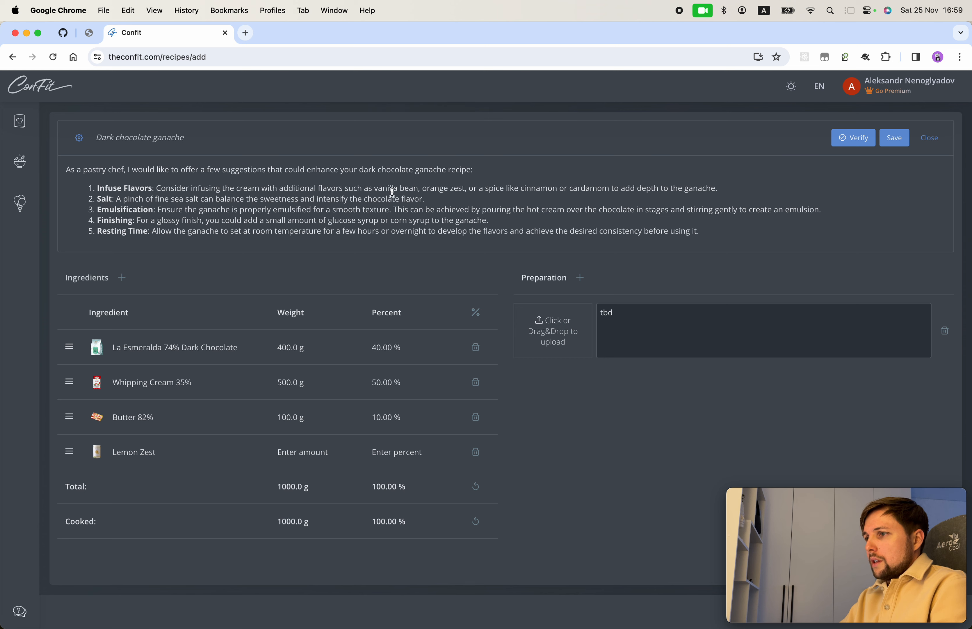
Step: Turn on percentage editing and add Vanilla Extract via a 'vanilla' search
{"action": "left_click", "coordinate": [476, 319]}
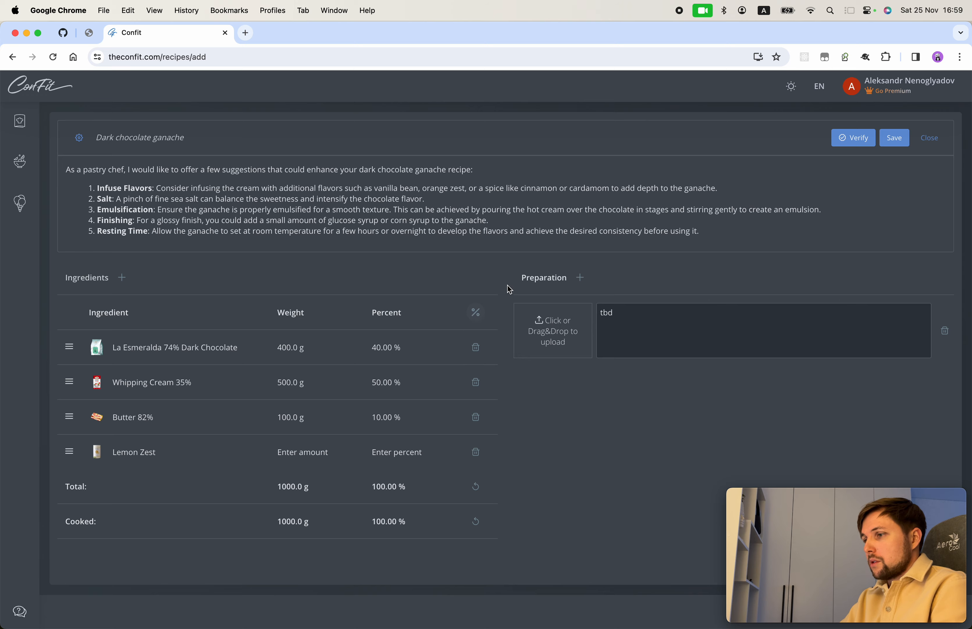
{"action": "left_click", "coordinate": [123, 278]}
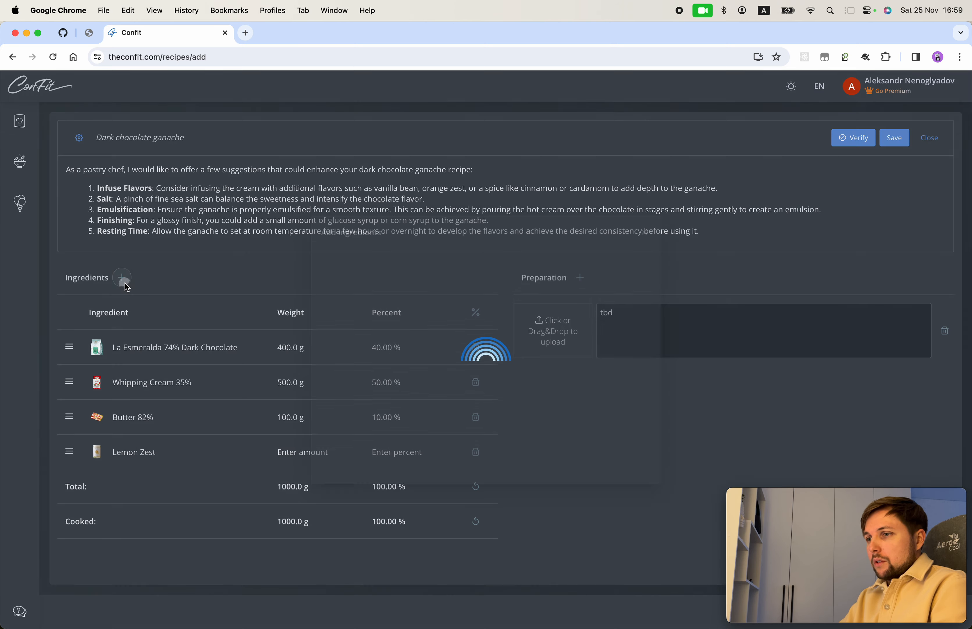
{"action": "left_click", "coordinate": [679, 236]}
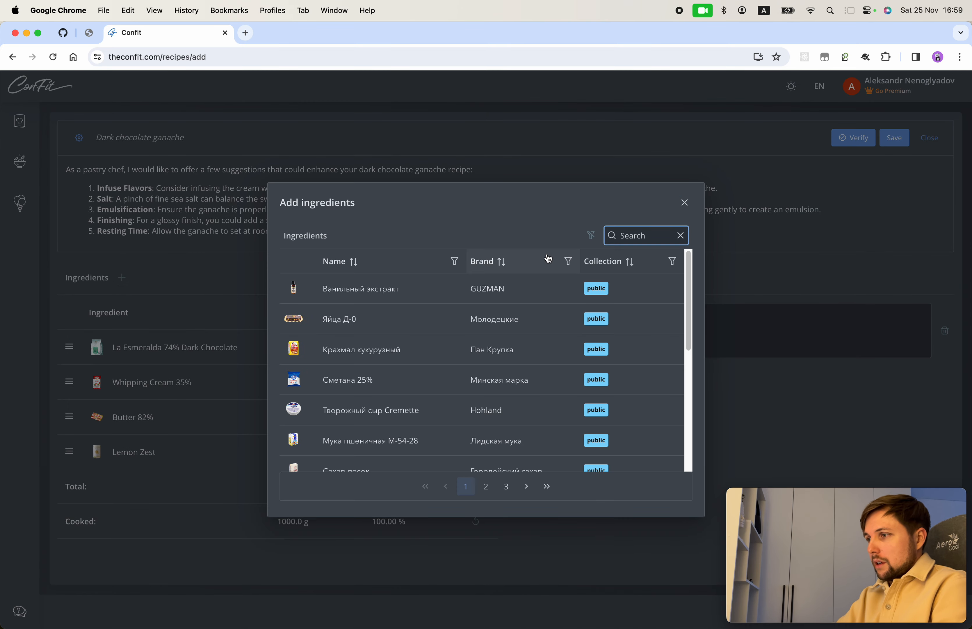
{"action": "type", "text": "vanilla"}
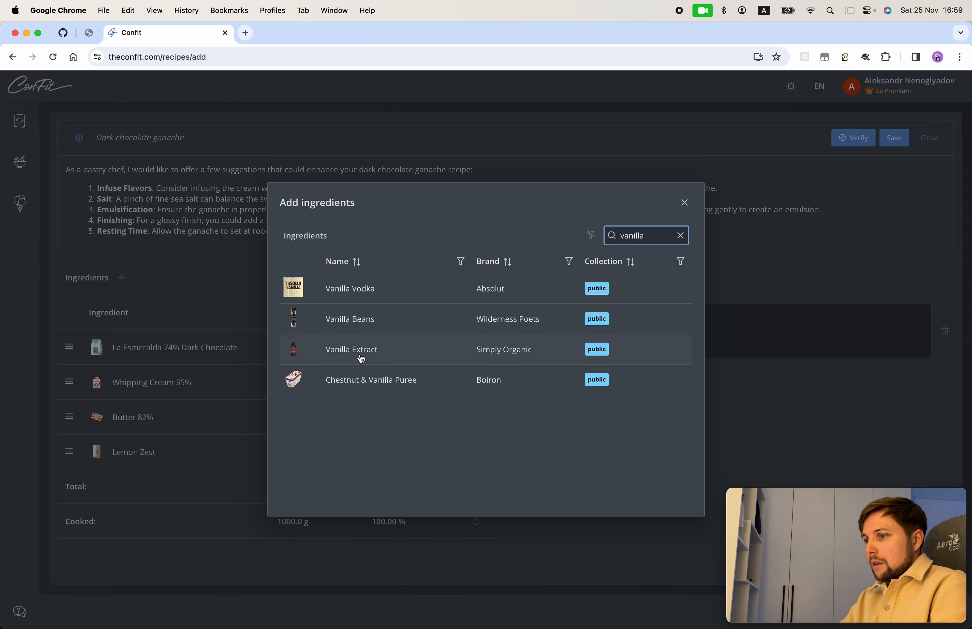
{"action": "left_click", "coordinate": [364, 349]}
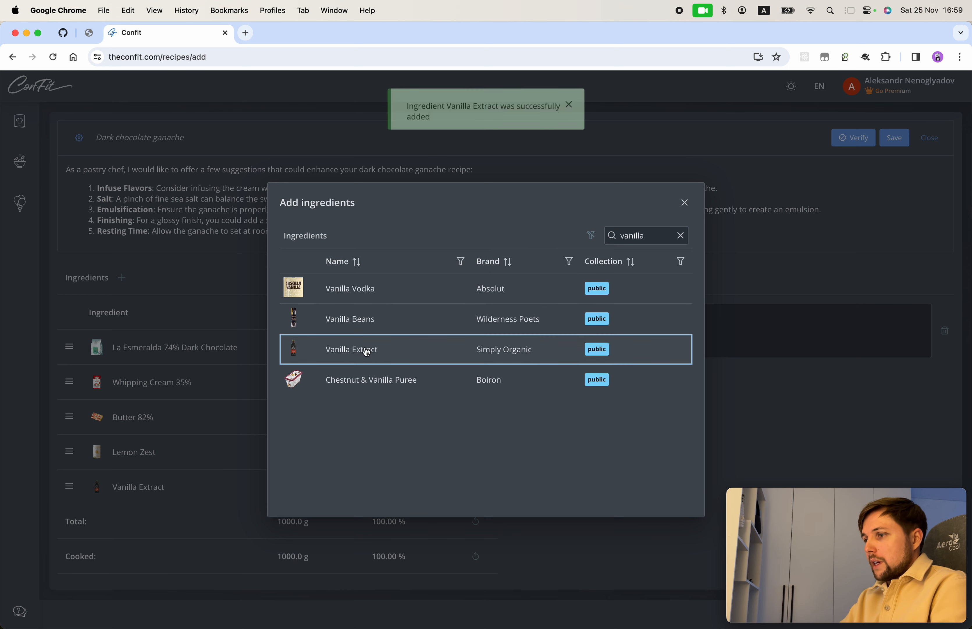
{"action": "left_click", "coordinate": [683, 203]}
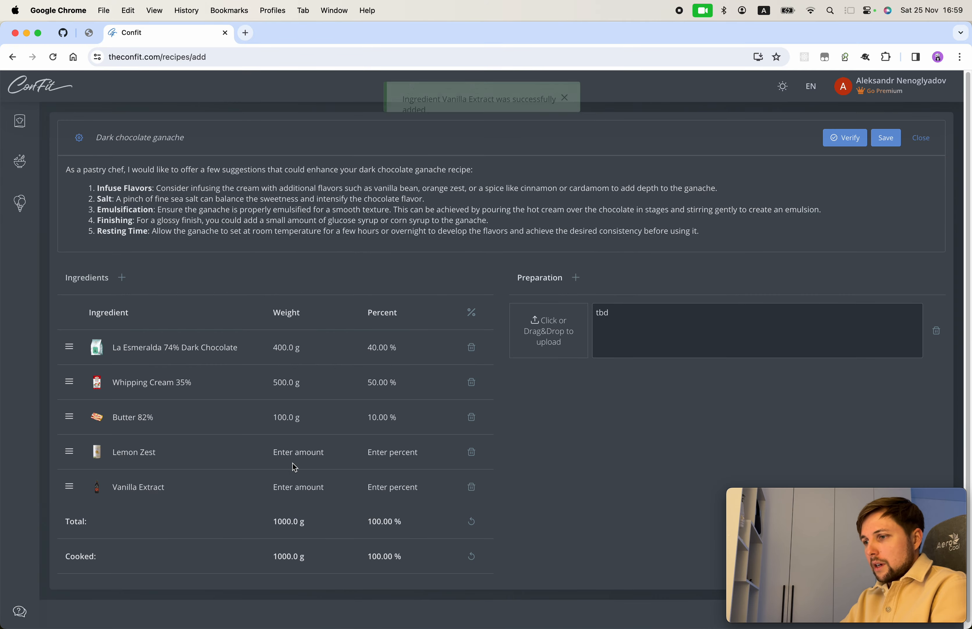
{"action": "left_click", "coordinate": [297, 453]}
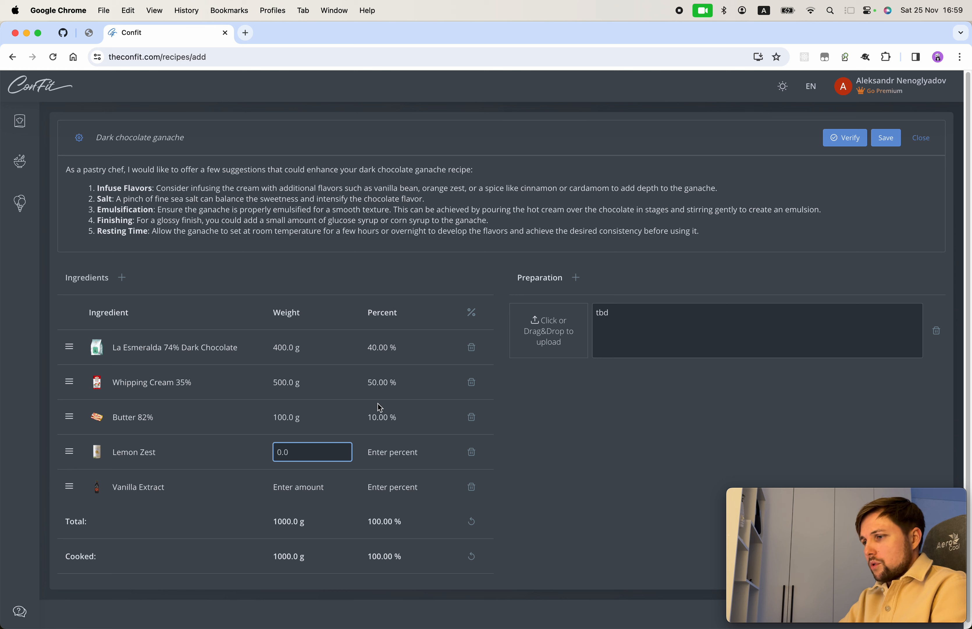
Step: Set Lemon Zest and Vanilla Extract to 1 % each
{"action": "left_click", "coordinate": [471, 312]}
{"action": "left_click", "coordinate": [403, 455]}
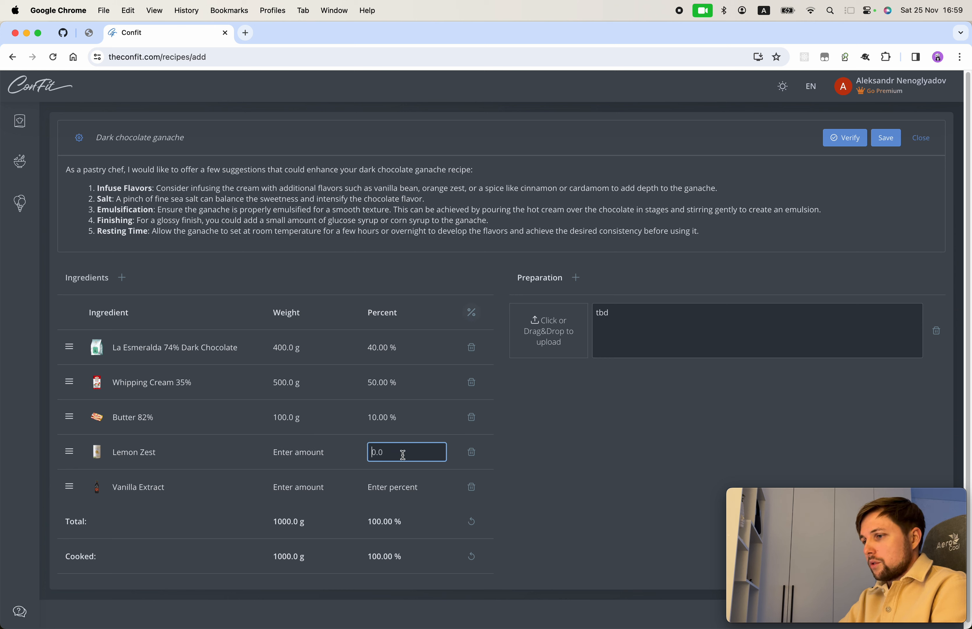
{"action": "type", "text": "1"}
{"action": "key", "text": "Return"}
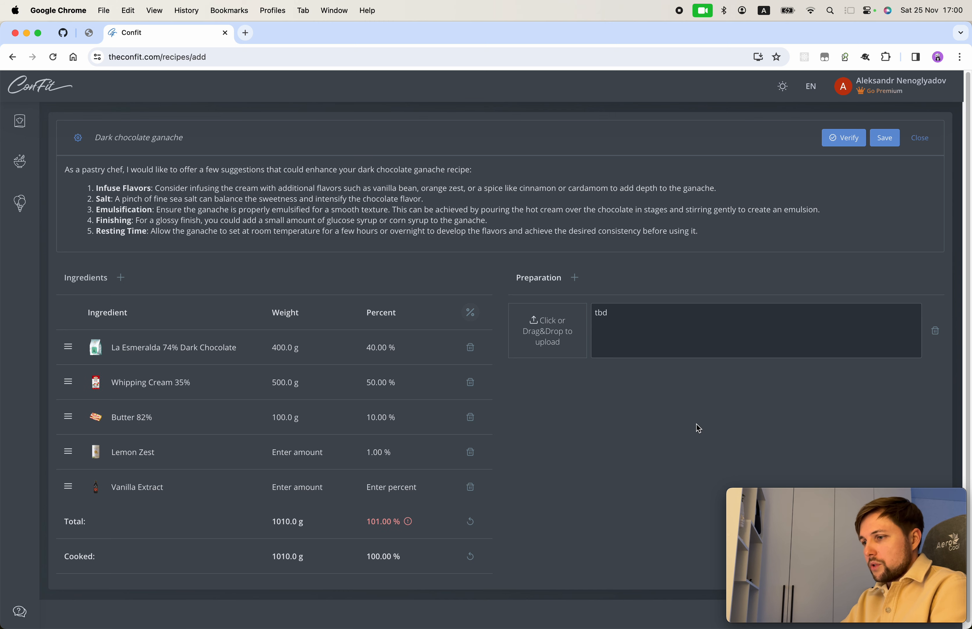
{"action": "left_click", "coordinate": [393, 486]}
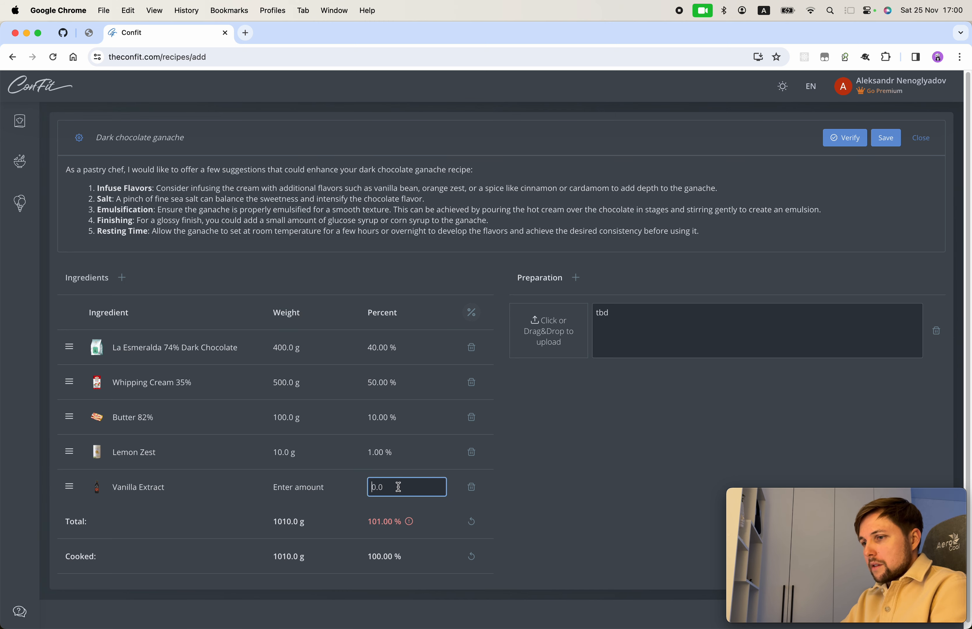
{"action": "type", "text": "1"}
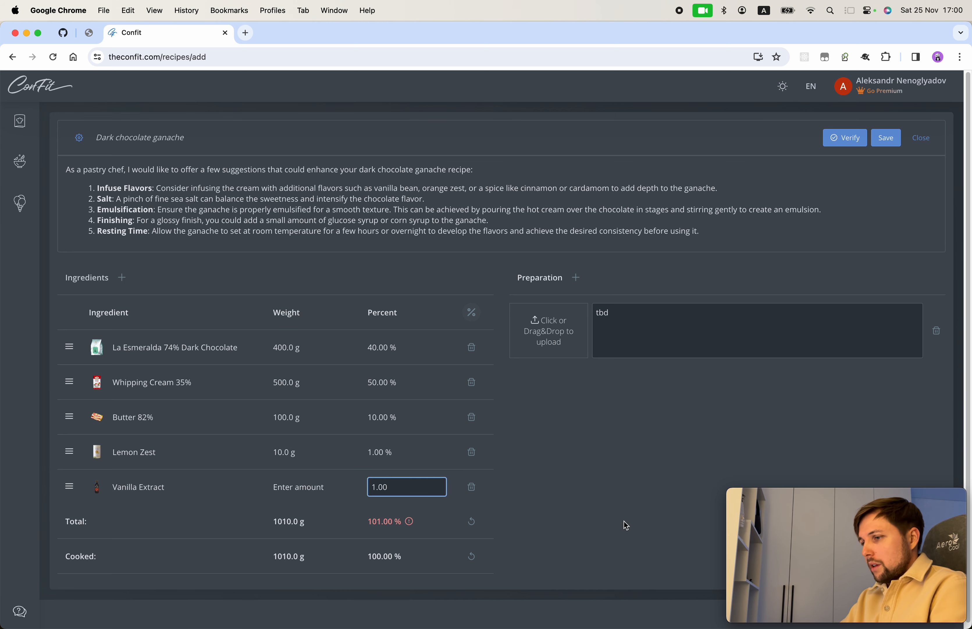
{"action": "key", "text": "Return"}
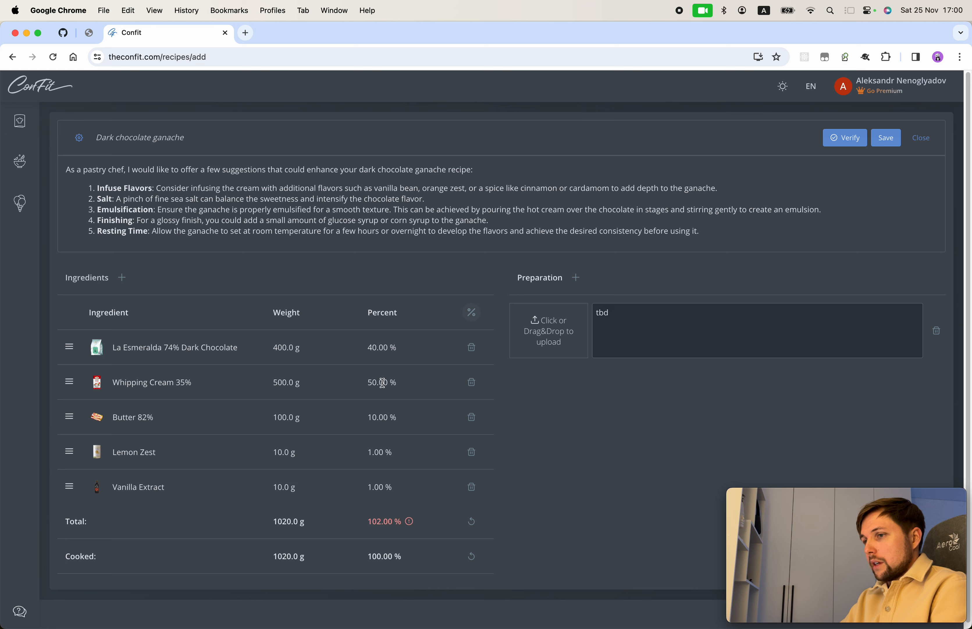
Step: Reduce Whipping Cream from 50 % to 48 %, leaving chocolate at 40 %
{"action": "left_click", "coordinate": [399, 349]}
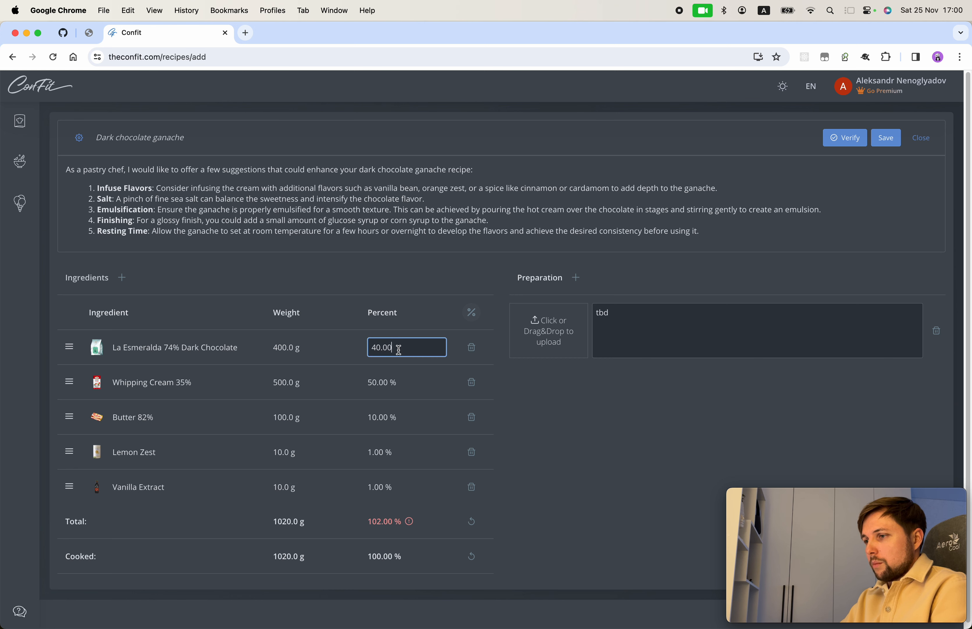
{"action": "left_click", "coordinate": [386, 382]}
{"action": "left_click", "coordinate": [353, 379]}
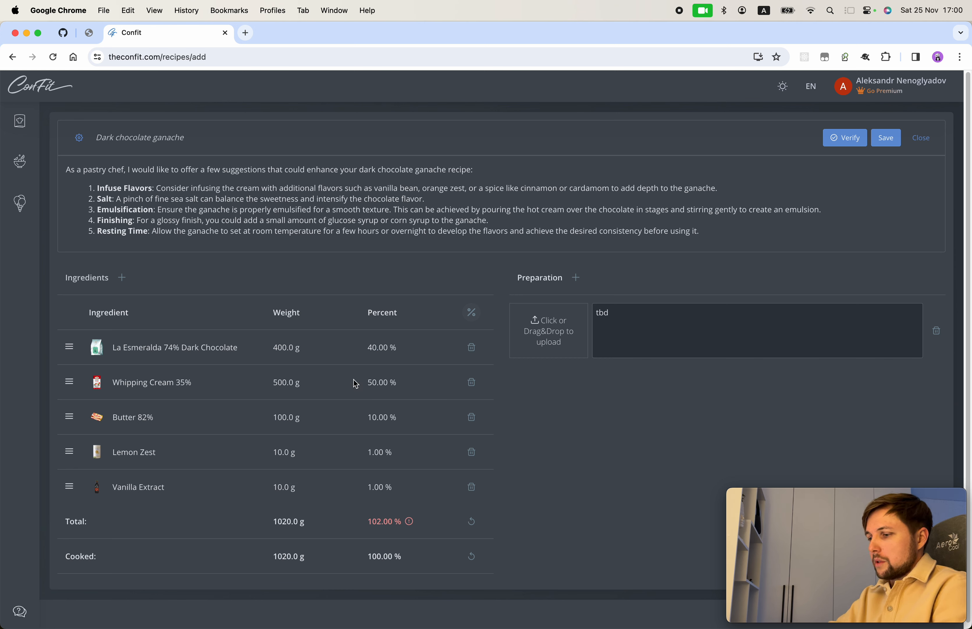
{"action": "left_click", "coordinate": [368, 382]}
{"action": "left_click_drag", "start_coordinate": [368, 383], "coordinate": [392, 383]}
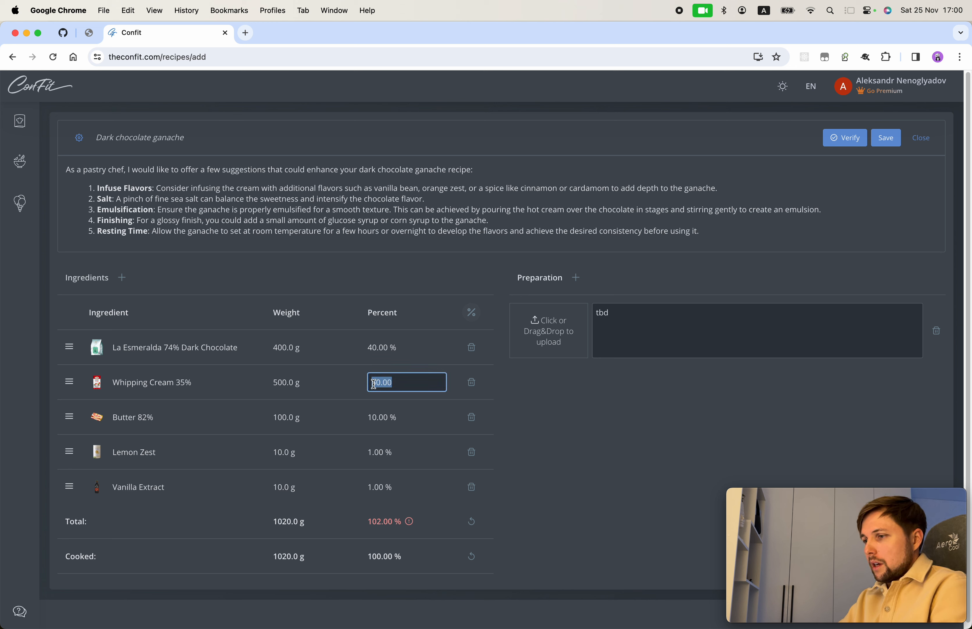
{"action": "type", "text": "48"}
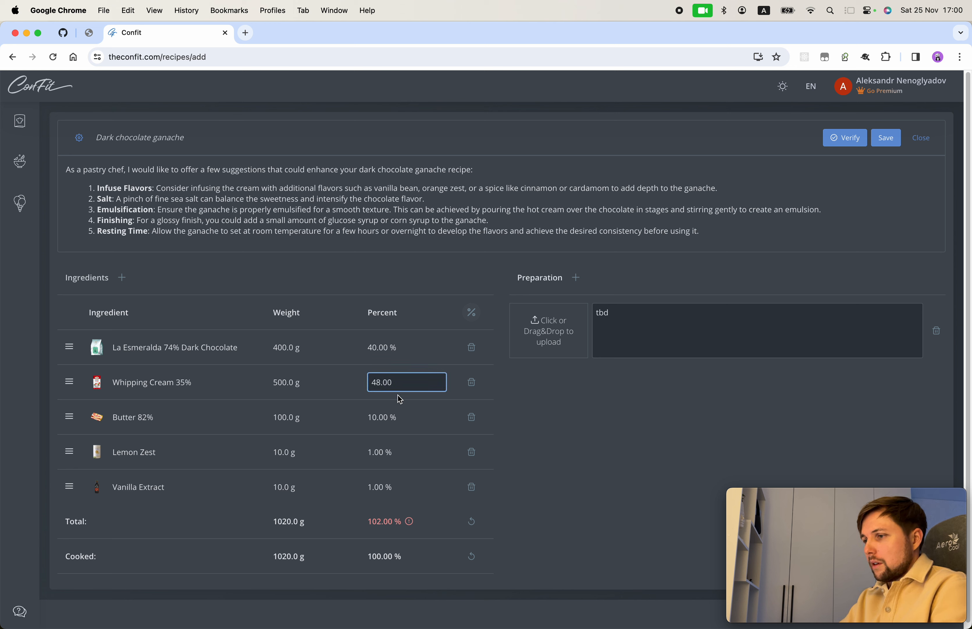
{"action": "left_click", "coordinate": [557, 414]}
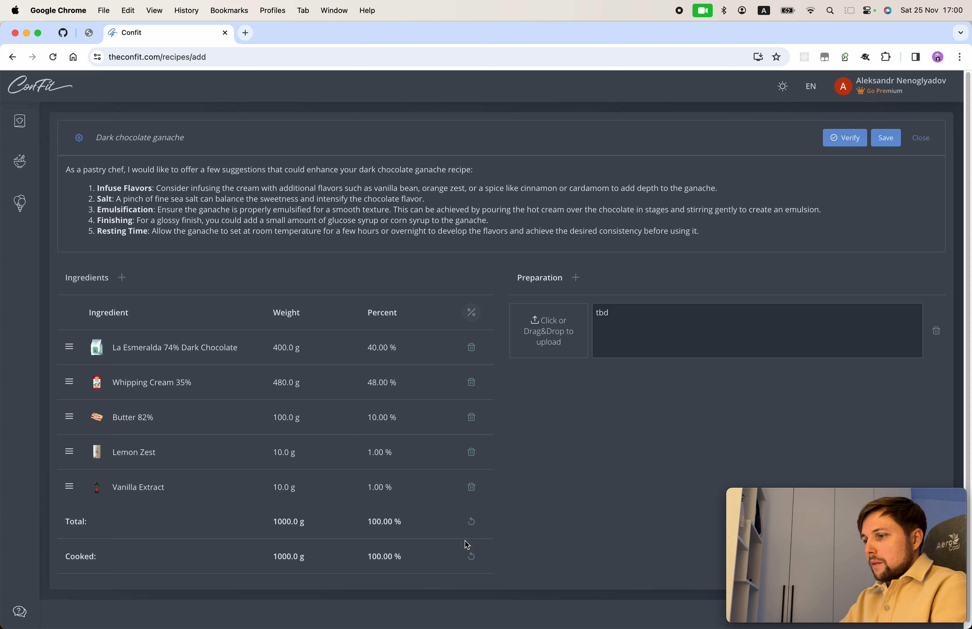
Step: Re-verify the adjusted ganache and review the five new suggestions, from lemon-zest infusion to salt
{"action": "left_click", "coordinate": [844, 138]}
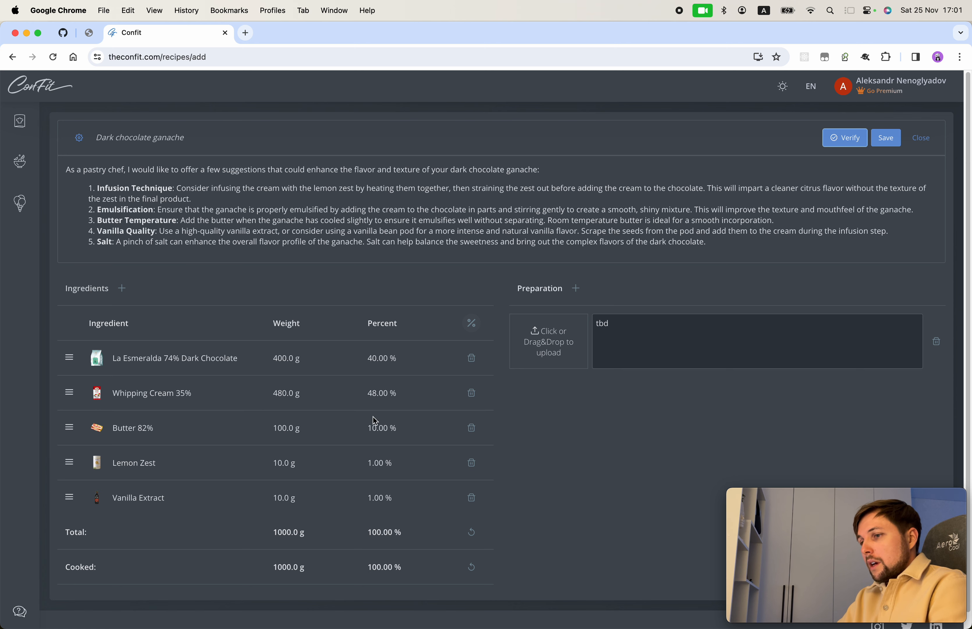
{"action": "scroll", "coordinate": [471, 474], "scroll_direction": "down", "scroll_amount": 1}
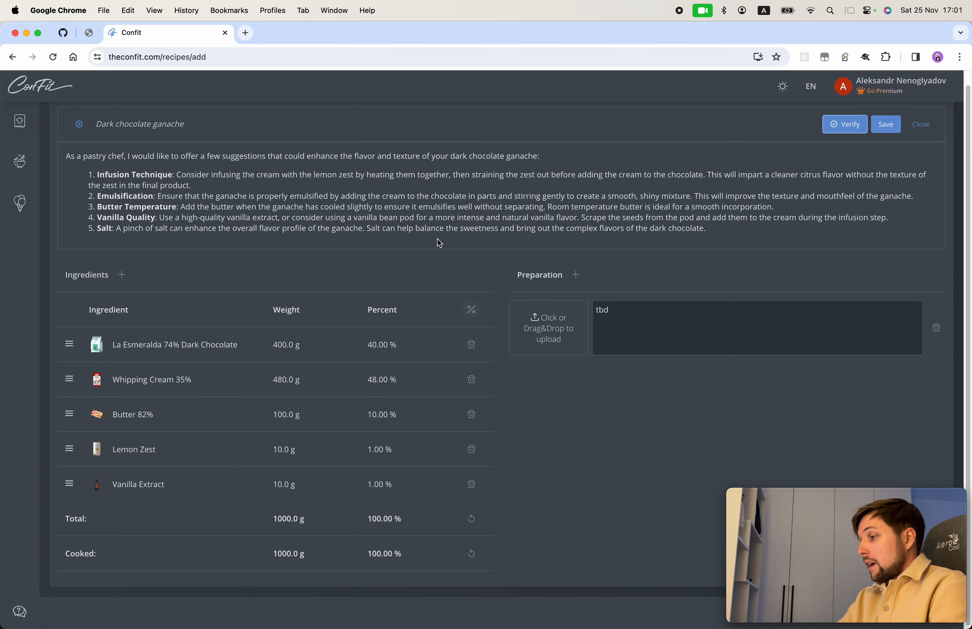
Step: Save the Dark chocolate ganache with weights 400, 480, 100, 10 and 10 g
{"action": "left_click", "coordinate": [886, 125]}
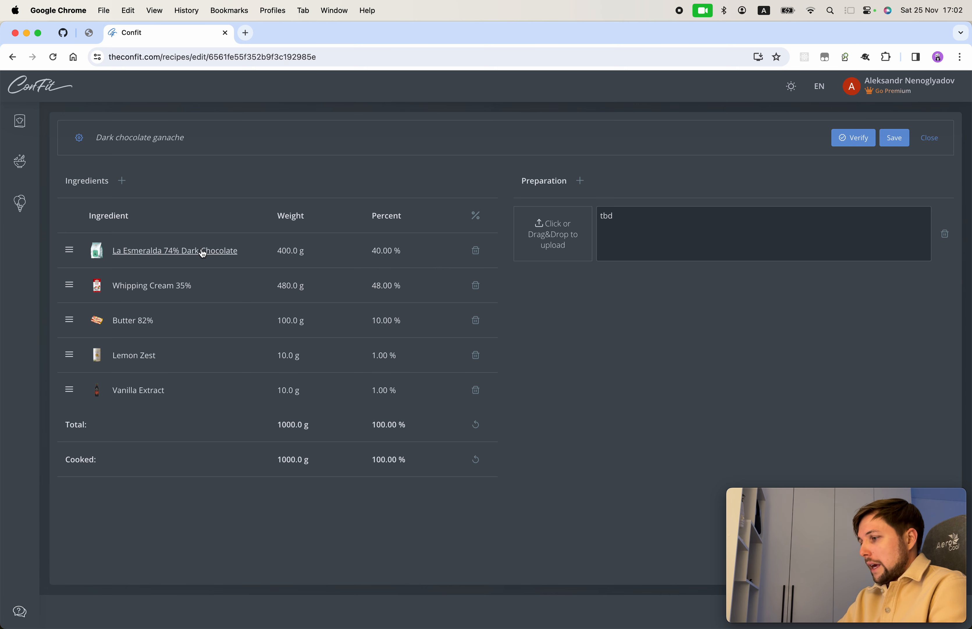
Step: Raise the Whipping Cream 35% weight to 600 g
{"action": "left_click", "coordinate": [295, 285]}
{"action": "left_click_drag", "start_coordinate": [317, 286], "coordinate": [280, 285]}
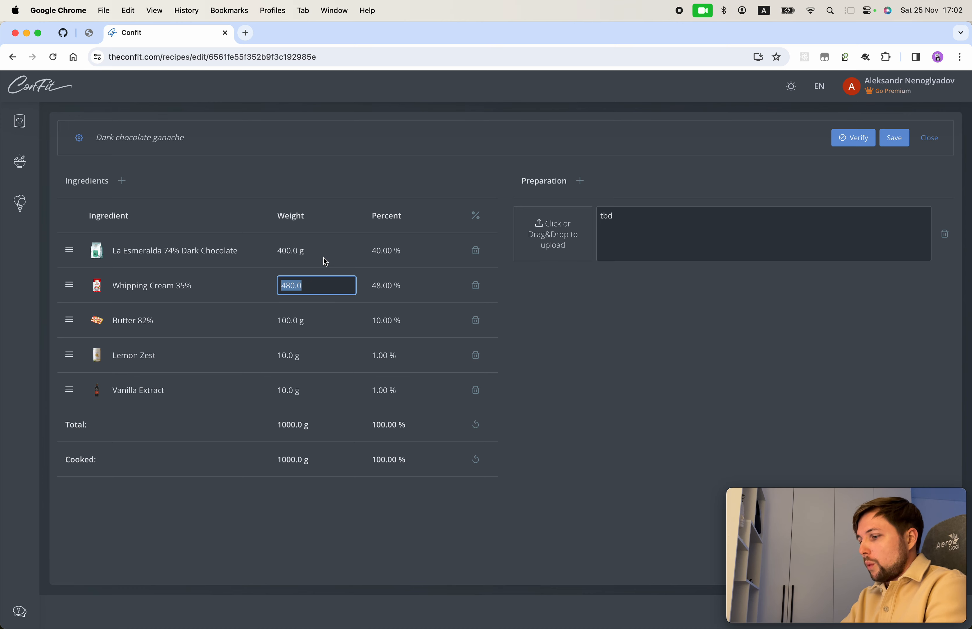
{"action": "type", "text": "600"}
{"action": "left_click", "coordinate": [614, 354]}
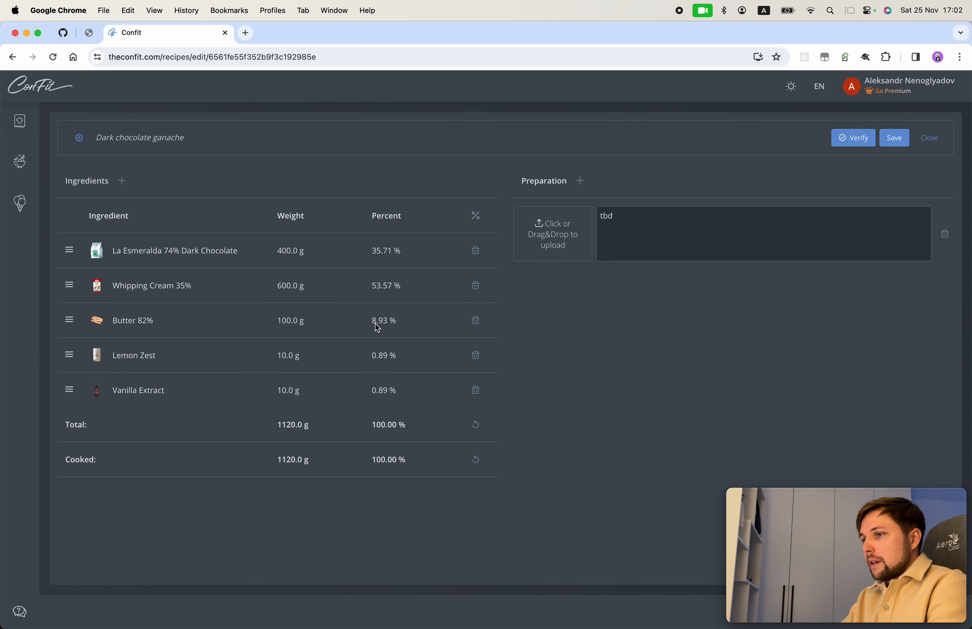
Step: Set Butter 82% to 120 g, leaving the chocolate at 400 g
{"action": "left_click", "coordinate": [284, 248]}
{"action": "left_click_drag", "start_coordinate": [288, 250], "coordinate": [279, 254]}
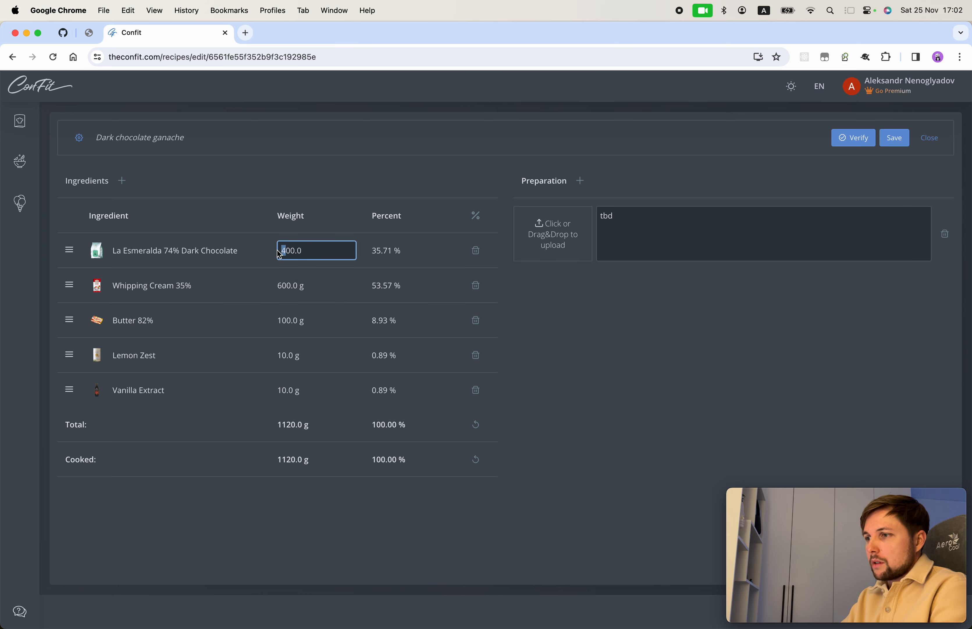
{"action": "left_click", "coordinate": [265, 230]}
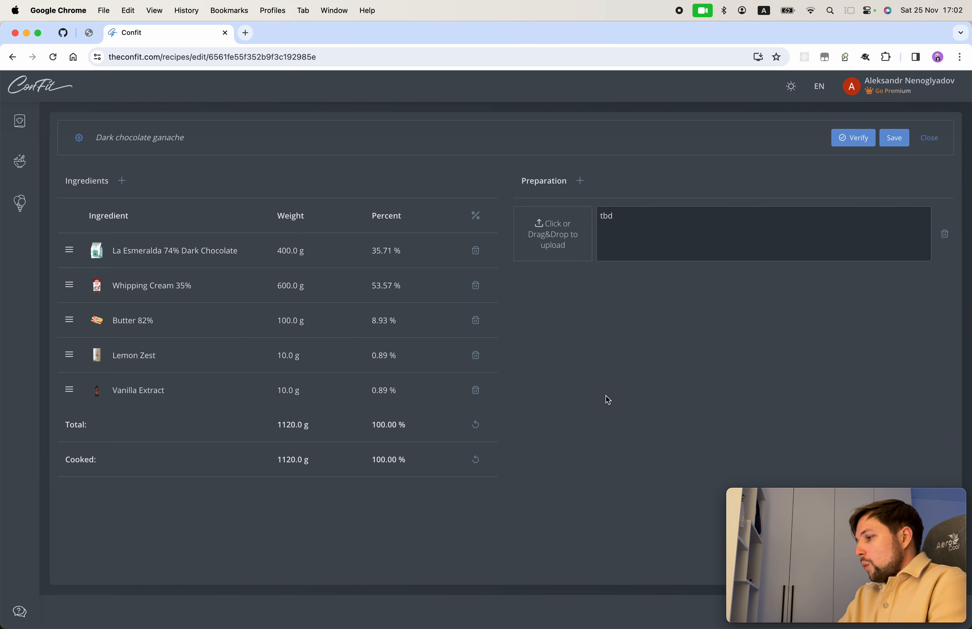
{"action": "left_click", "coordinate": [291, 322]}
{"action": "left_click_drag", "start_coordinate": [302, 321], "coordinate": [273, 323]}
{"action": "type", "text": "120."}
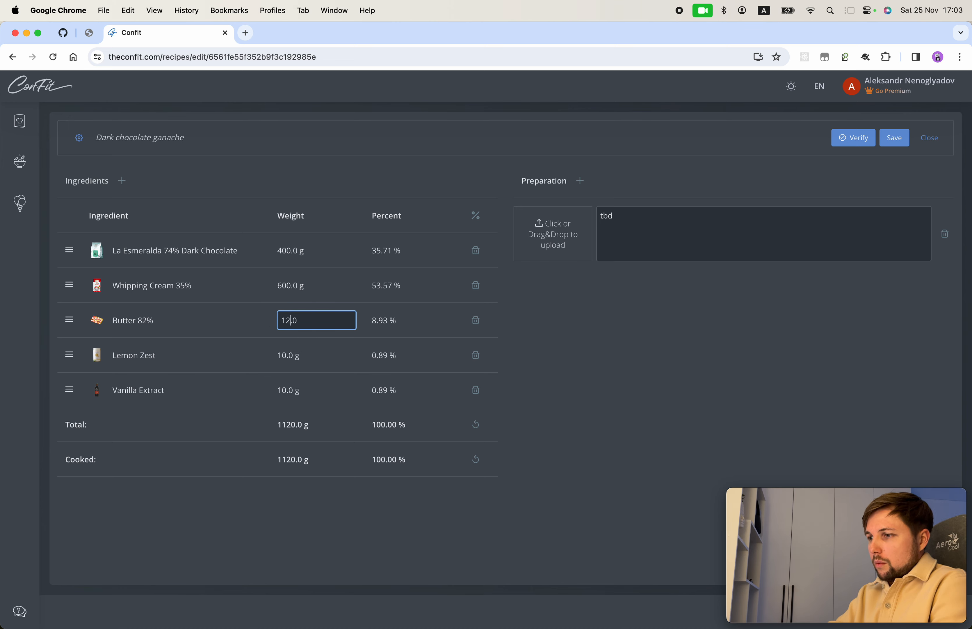
{"action": "type", "text": "0"}
{"action": "left_click", "coordinate": [509, 361]}
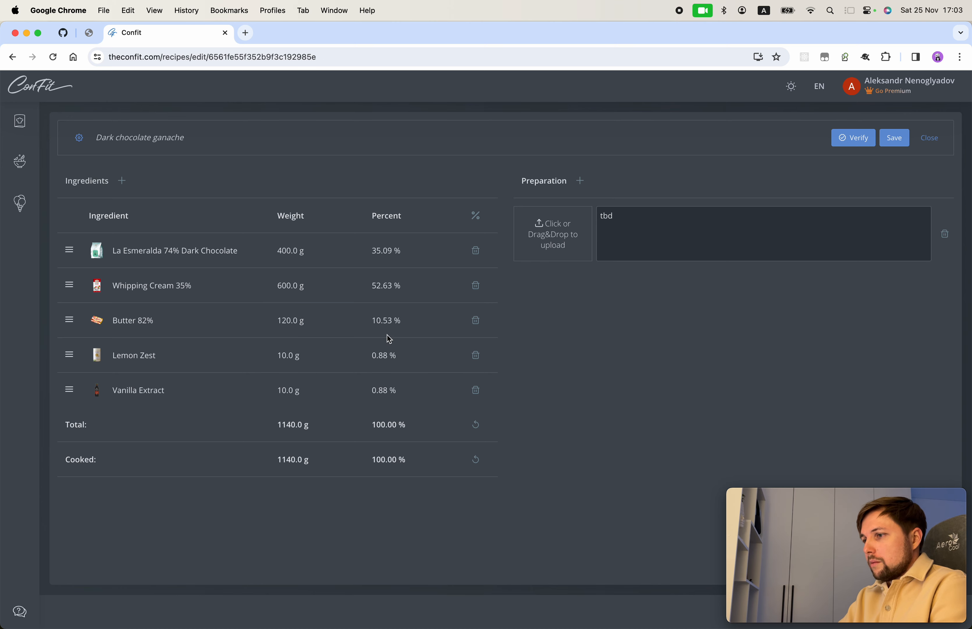
Step: Verify the 1140 g ganache to get suggestions on ratio, butter, flavour, emulsification and resting
{"action": "left_click", "coordinate": [853, 137]}
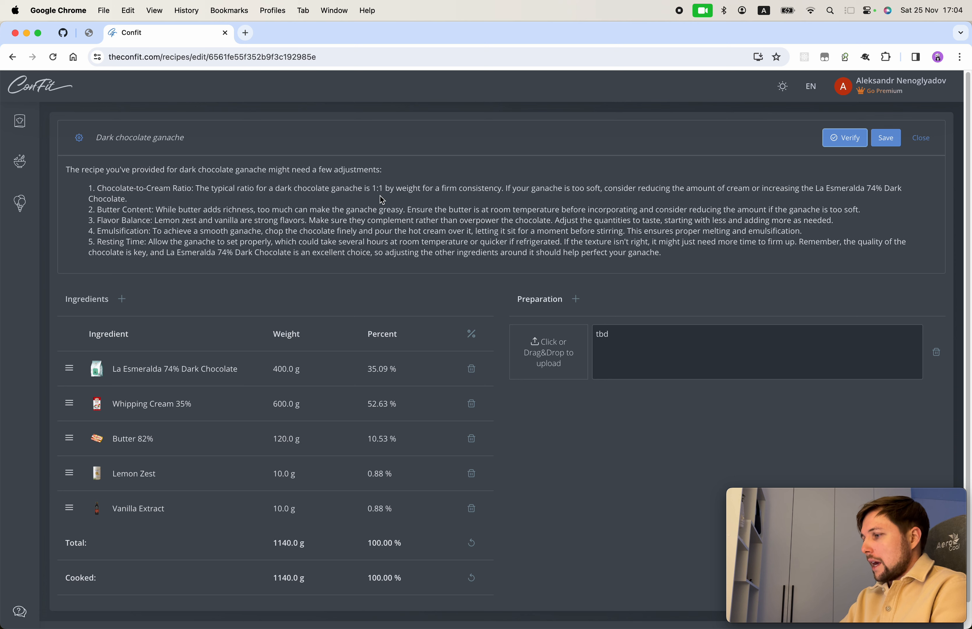
Step: Reduce Butter 82% to 80 g for a 1100 g total and re-verify the recipe
{"action": "left_click", "coordinate": [283, 440]}
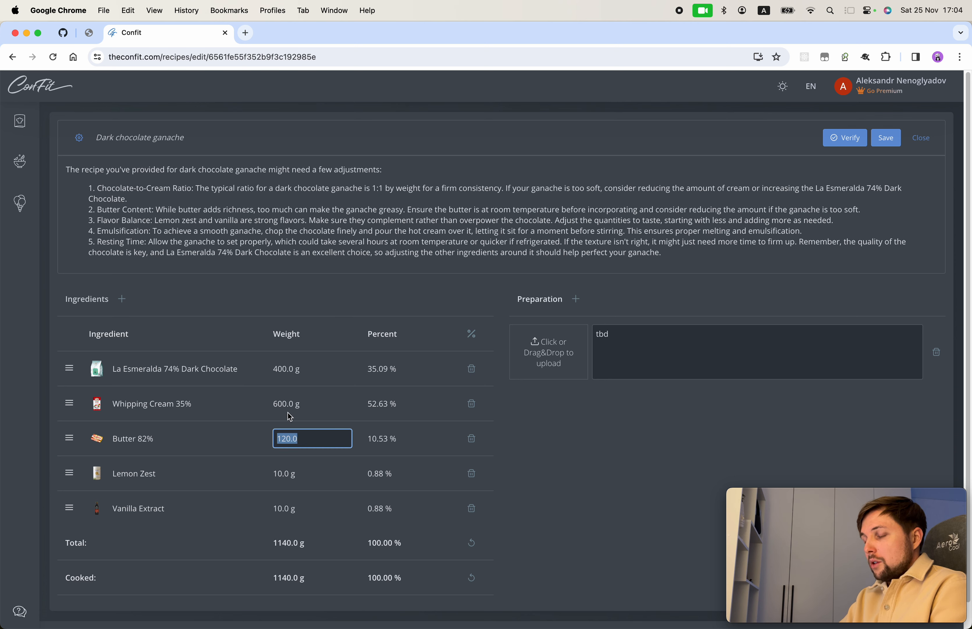
{"action": "left_click", "coordinate": [164, 417]}
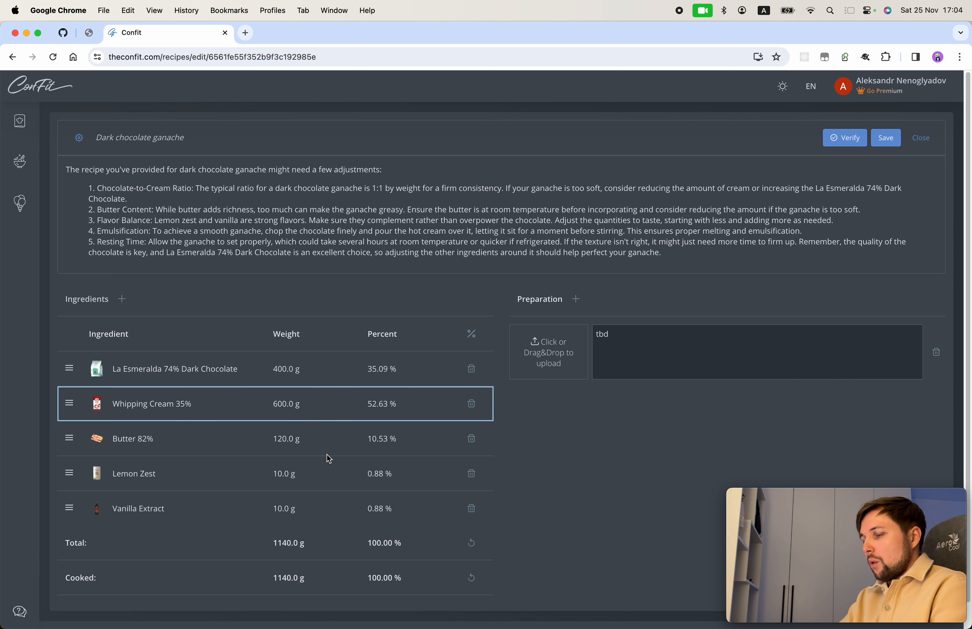
{"action": "left_click", "coordinate": [288, 441]}
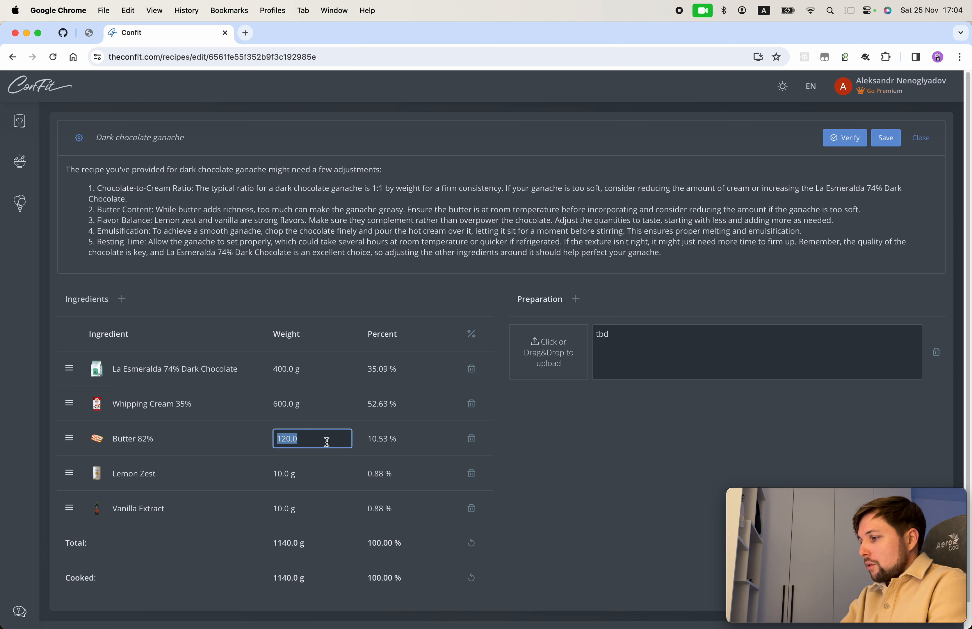
{"action": "type", "text": "80.0"}
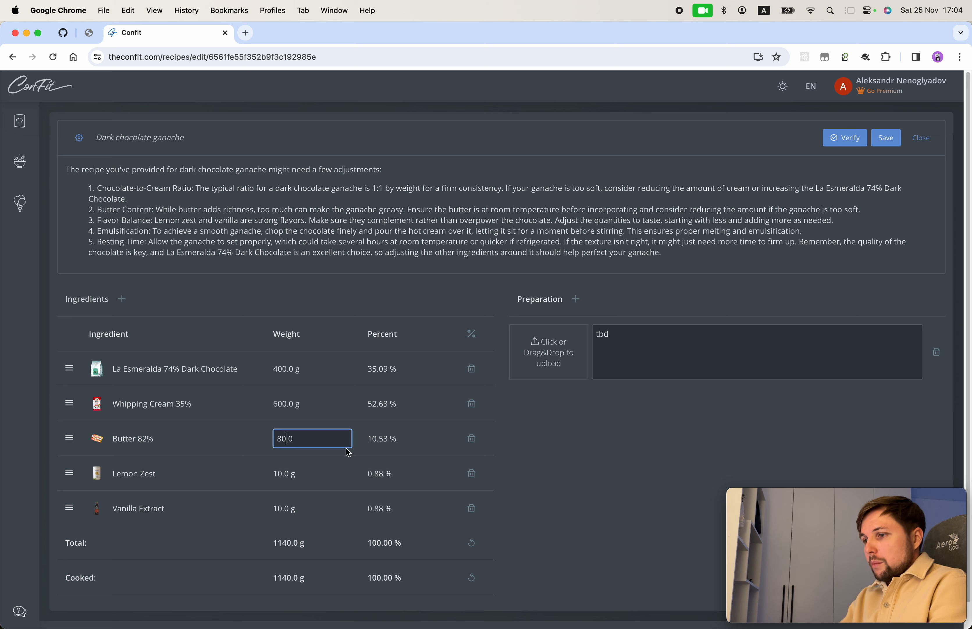
{"action": "left_click", "coordinate": [527, 454]}
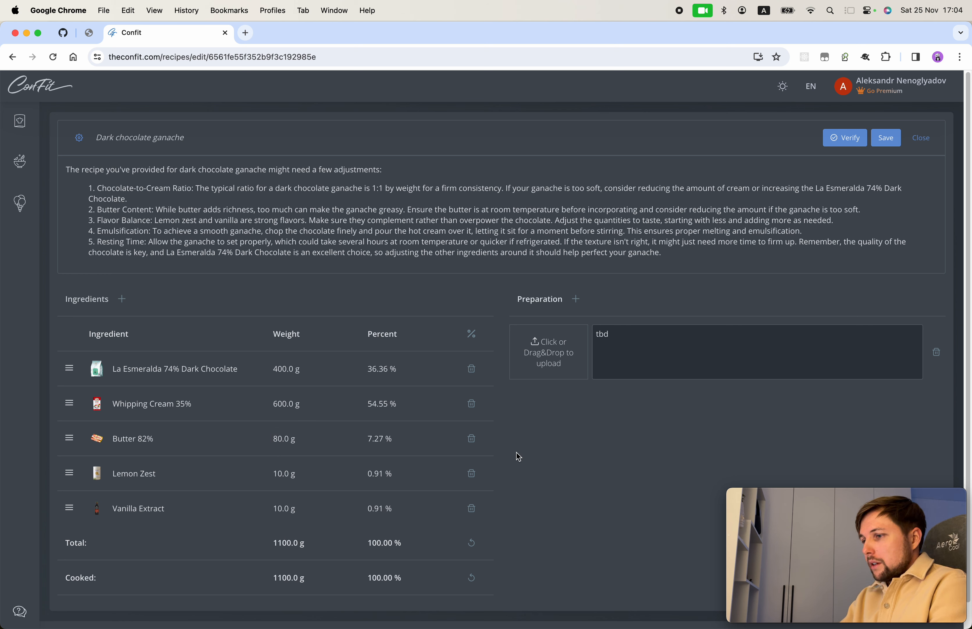
{"action": "left_click", "coordinate": [841, 140]}
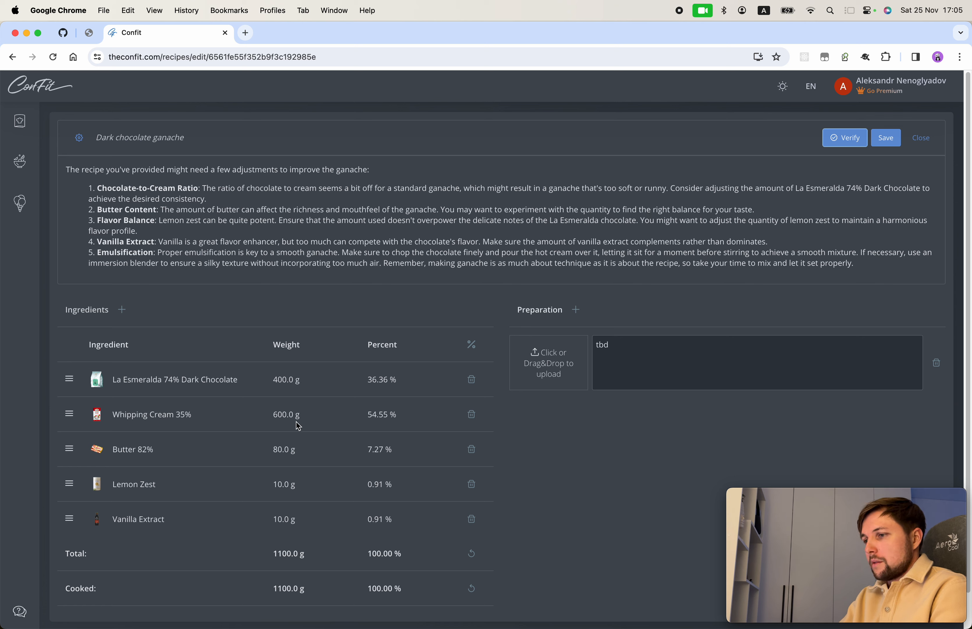
Step: Lower Whipping Cream 35% to 500 g, bringing the total to 1000 g, and re-verify
{"action": "left_click", "coordinate": [287, 450]}
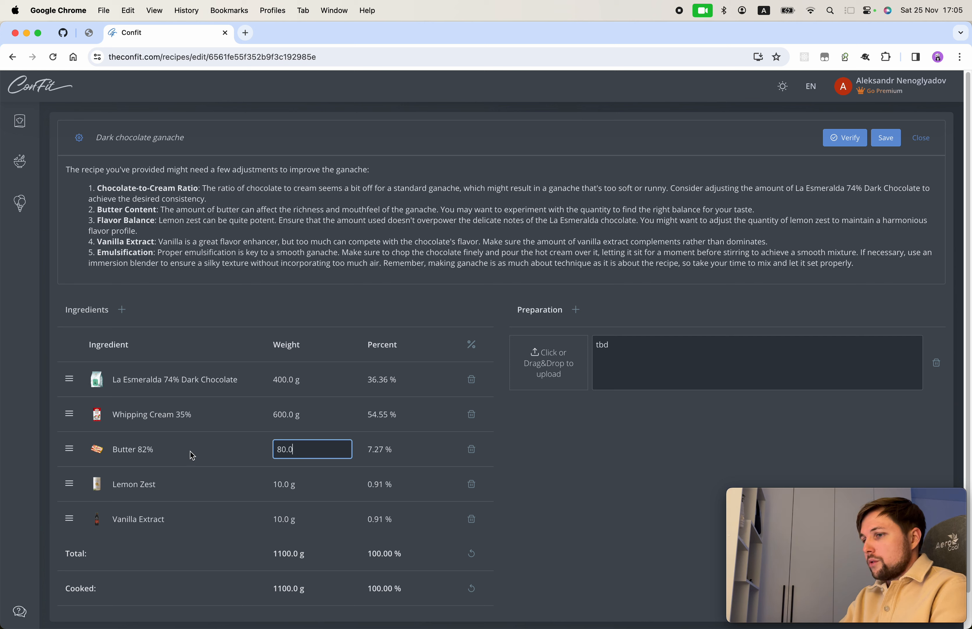
{"action": "left_click", "coordinate": [224, 454]}
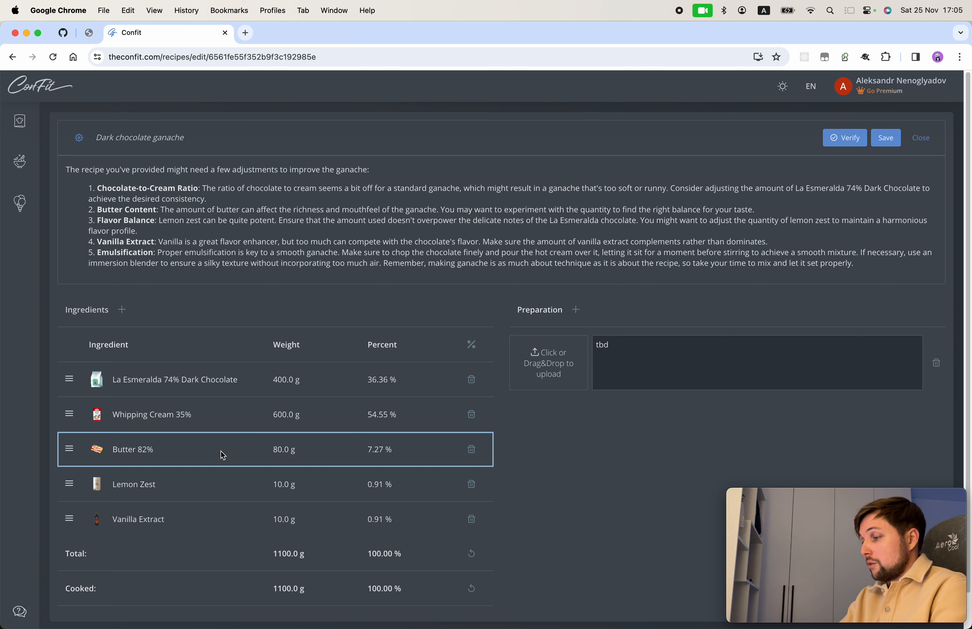
{"action": "left_click", "coordinate": [290, 415]}
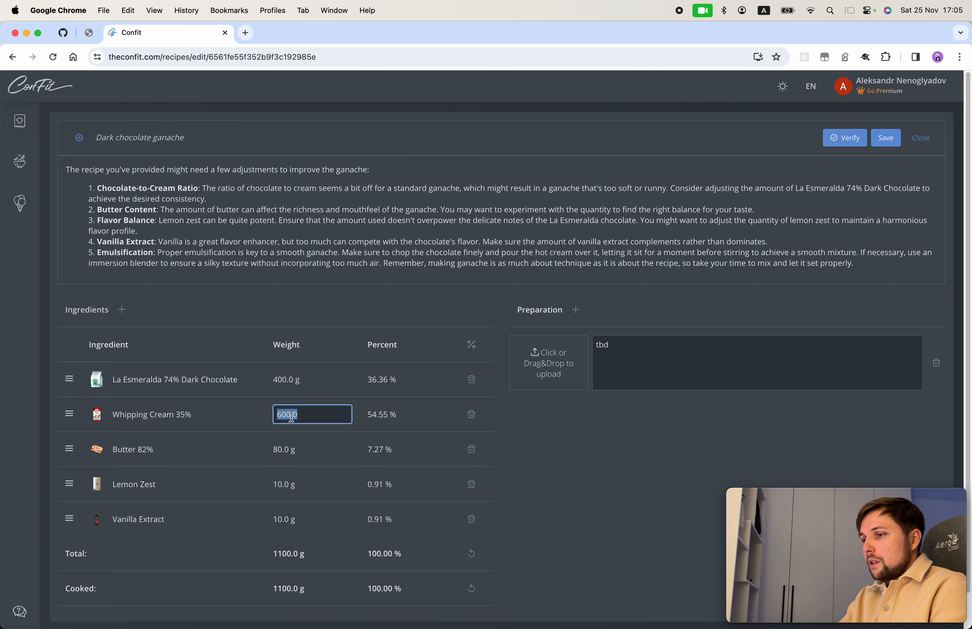
{"action": "type", "text": "50.0"}
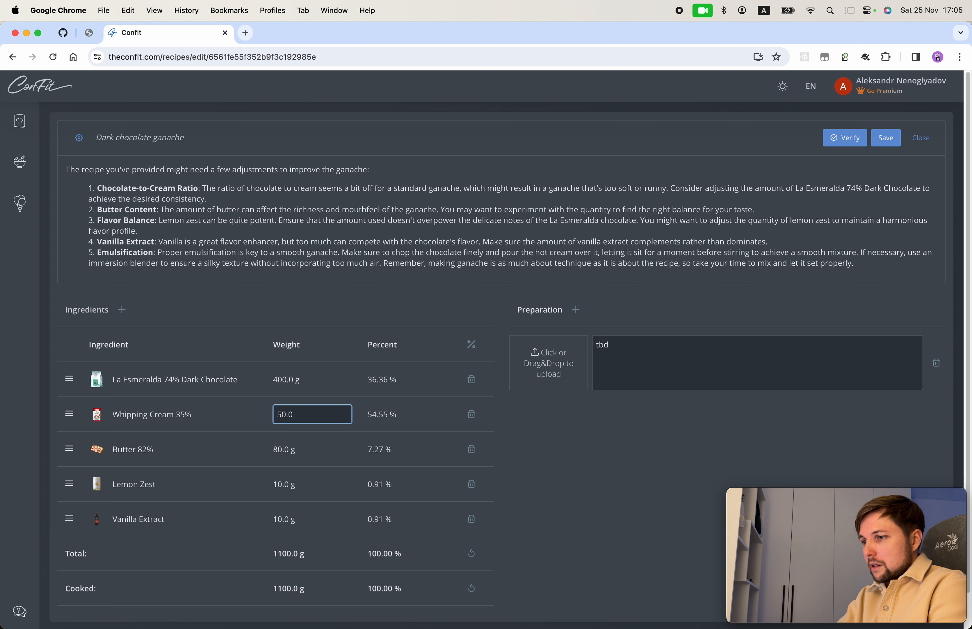
{"action": "left_click", "coordinate": [572, 459]}
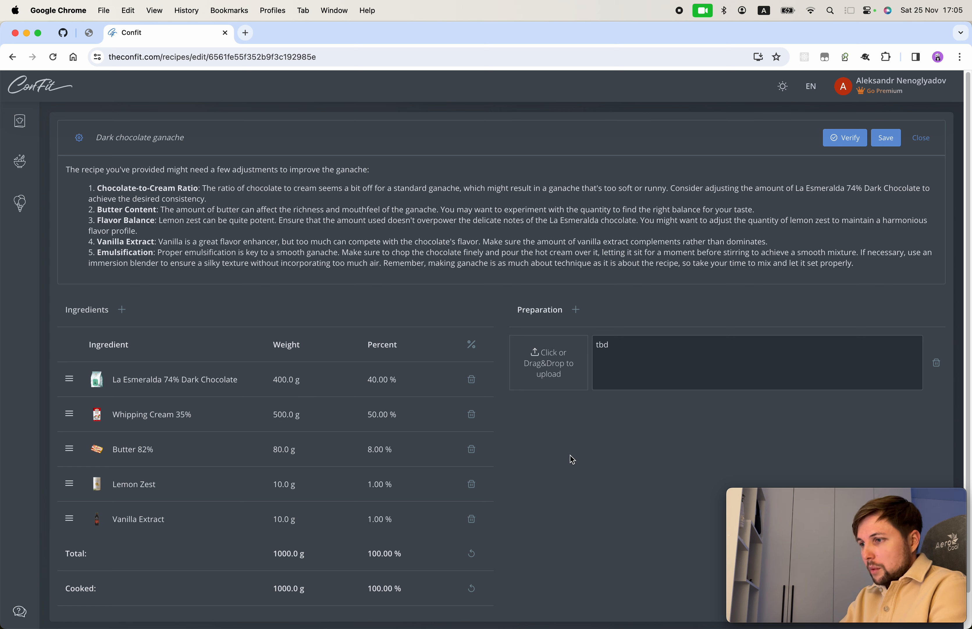
{"action": "left_click", "coordinate": [846, 137]}
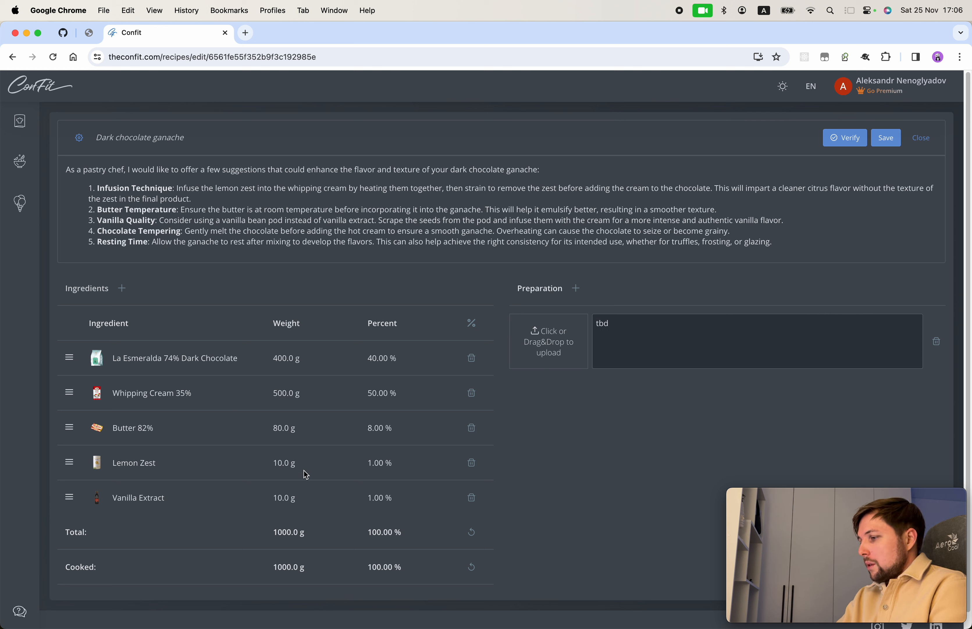
Step: Save the ganache at 400, 500, 80, 10 and 10 g, then verify it once more
{"action": "left_click", "coordinate": [888, 139]}
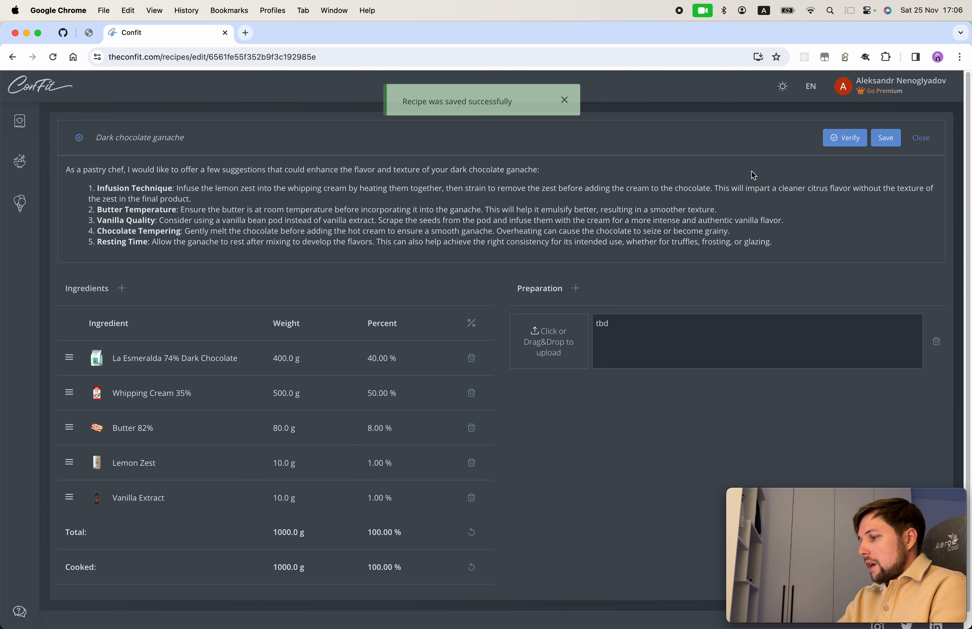
{"action": "left_click", "coordinate": [565, 98]}
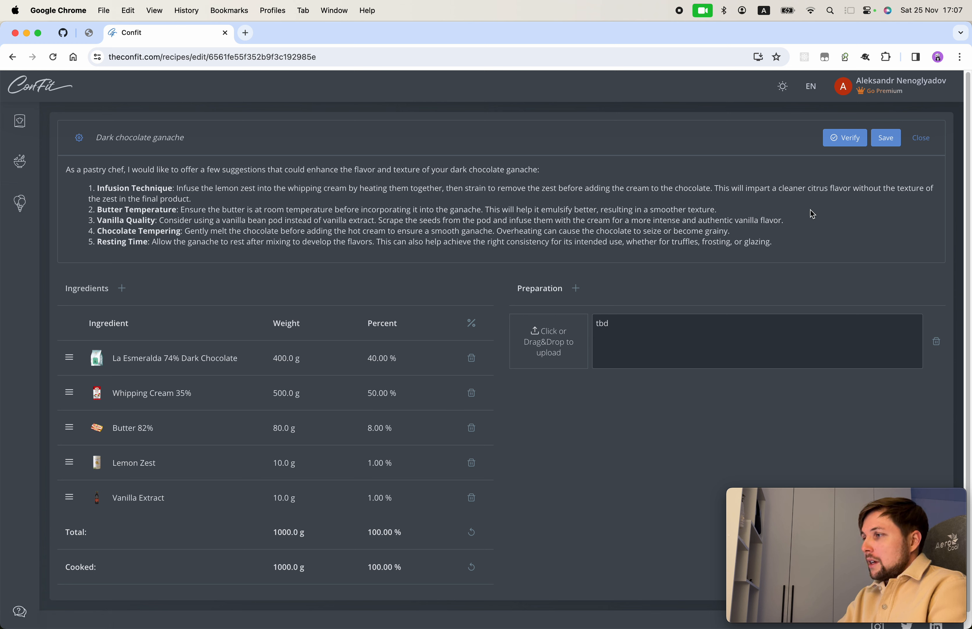
{"action": "left_click", "coordinate": [842, 138]}
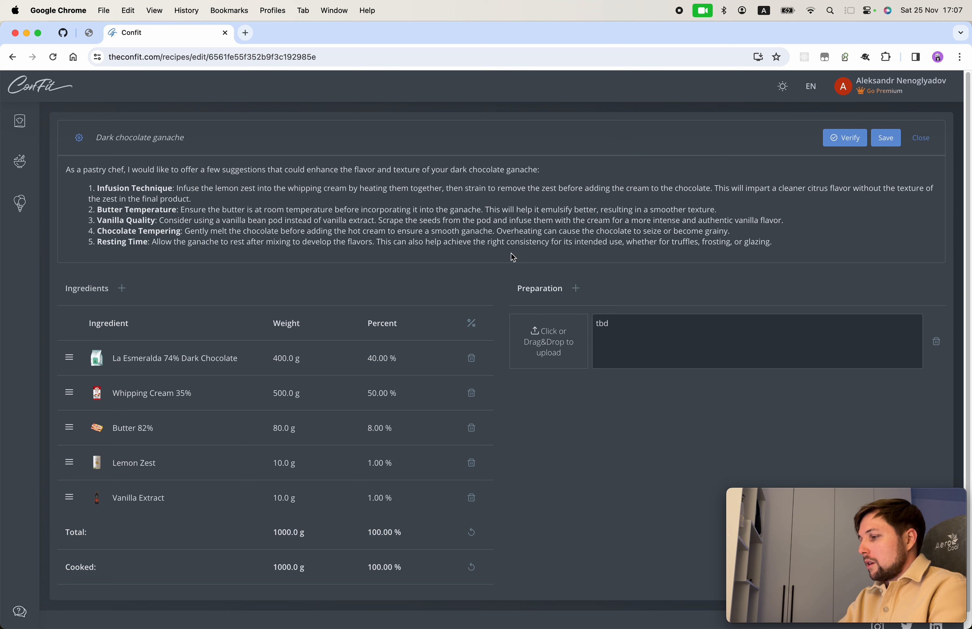
{"action": "mouse_move", "coordinate": [847, 143]}
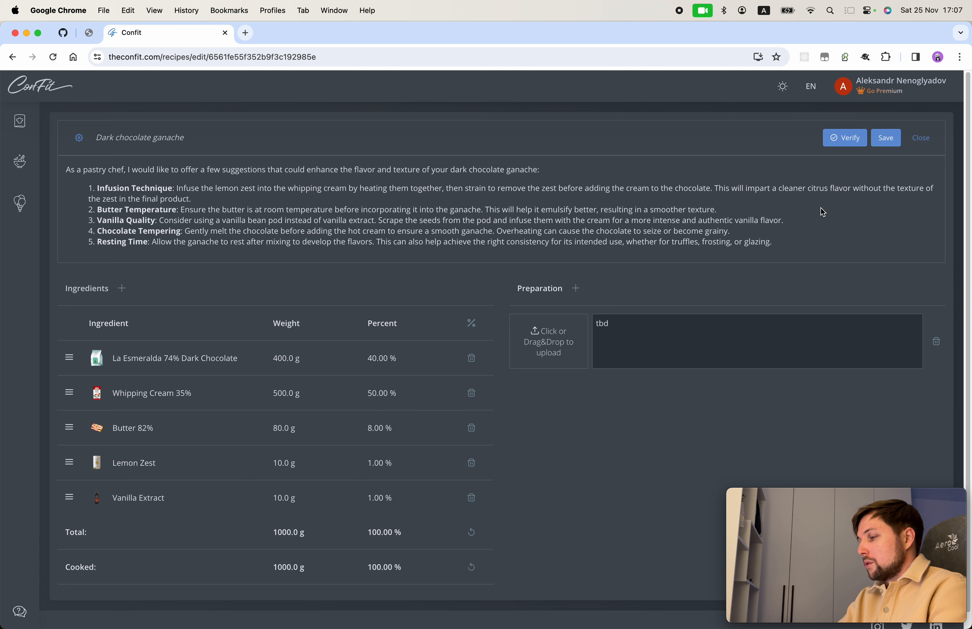
{"action": "mouse_move", "coordinate": [826, 539]}
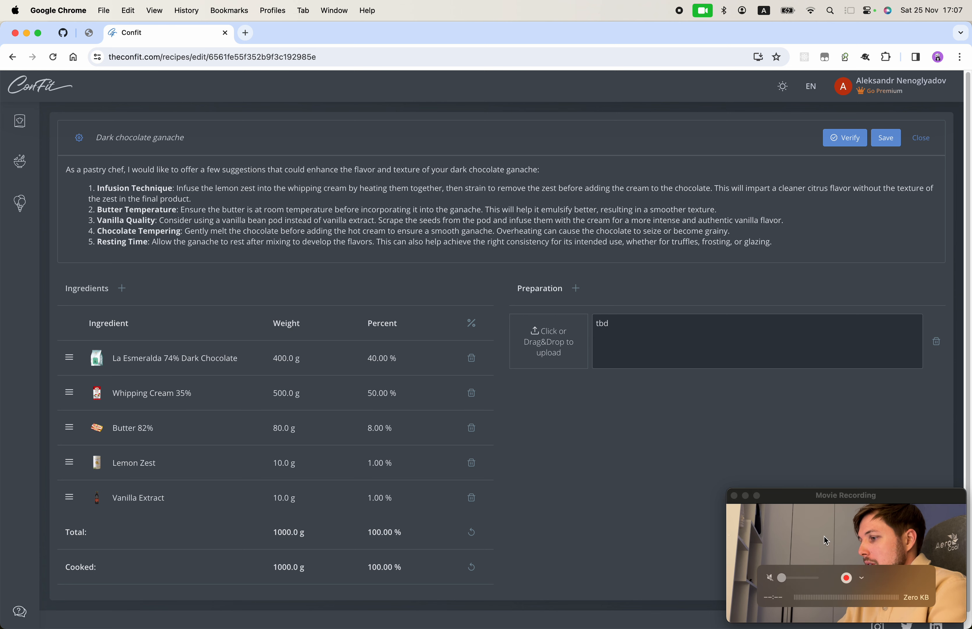